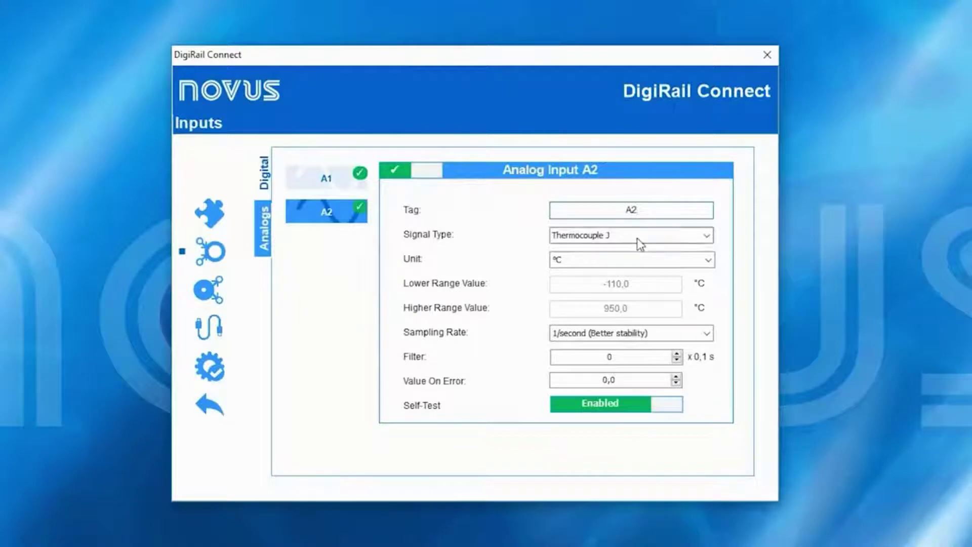
Set analog input A2's signal type to 4-20 mA with a range of 0 to 100.
left_click(639, 237)
scroll(640, 269, "down", 3)
scroll(642, 271, "down", 2)
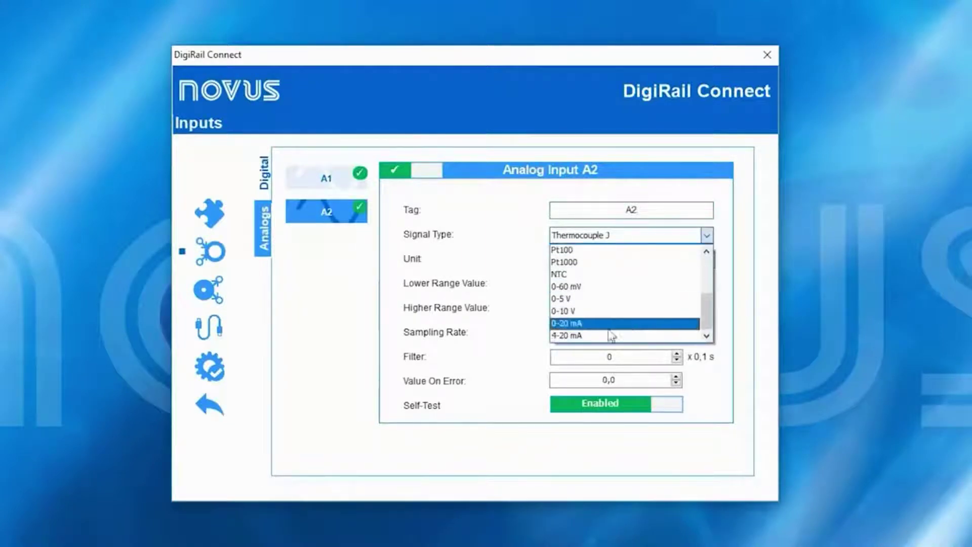
left_click(610, 334)
left_click(655, 260)
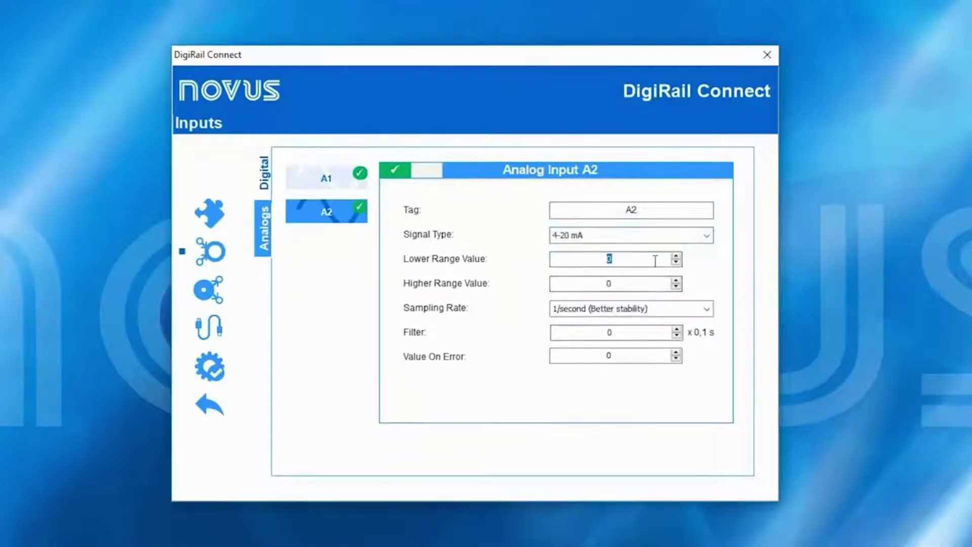
left_click(631, 284)
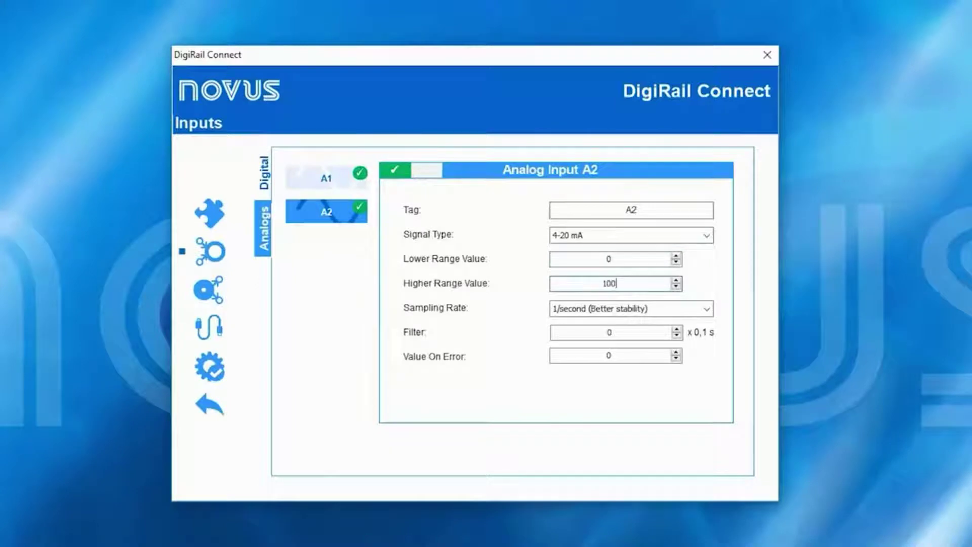
Give analog input A2 a sampling rate of 1/second (Better stability), a filter of 10 and a value on error of 999.
left_click(668, 307)
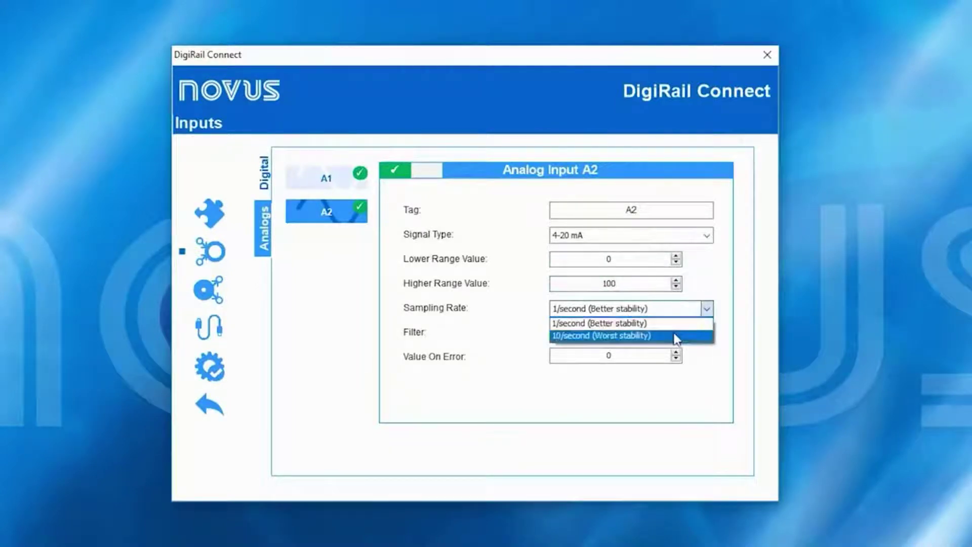
left_click(676, 324)
left_click(637, 334)
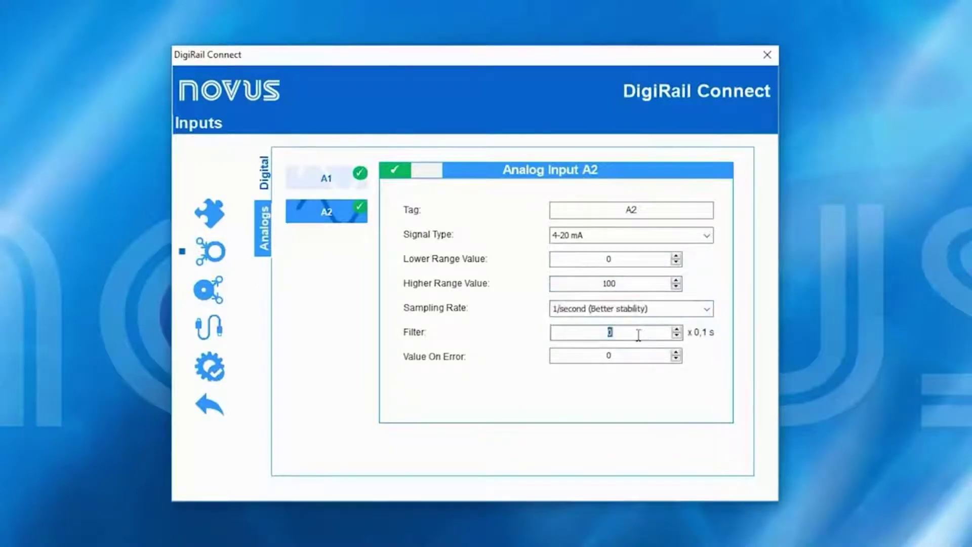
type("10")
left_click(633, 355)
type("999")
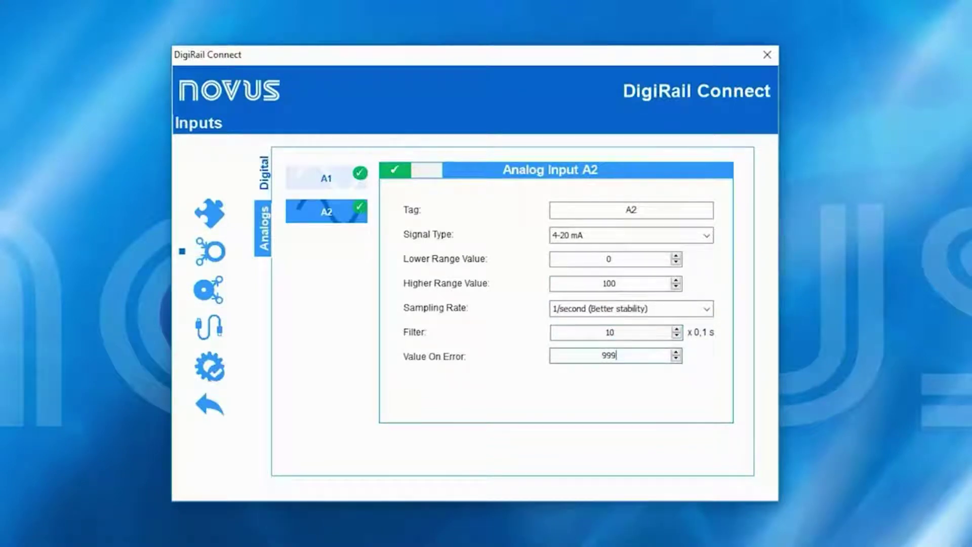
Enable analog input A1 and set its tag to A1.
left_click(209, 213)
left_click(218, 261)
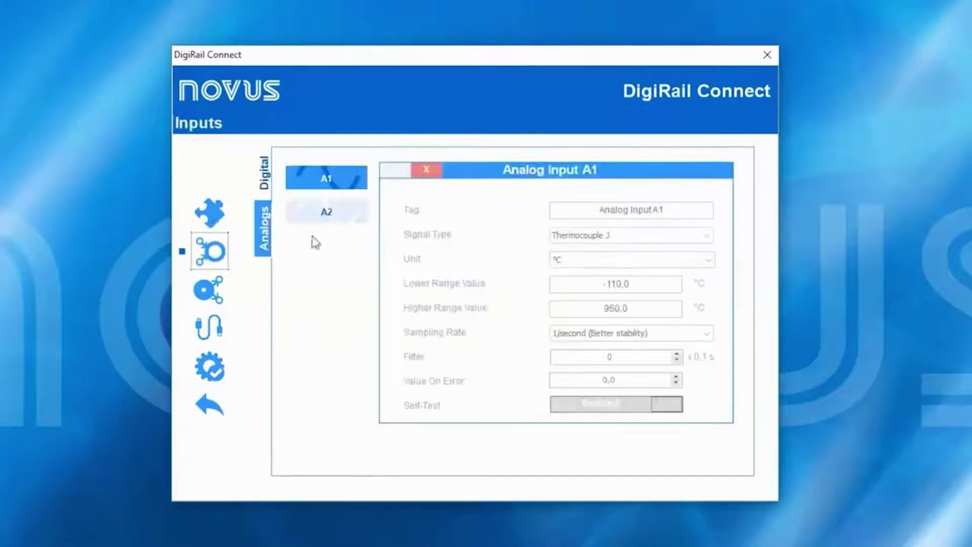
left_click(429, 172)
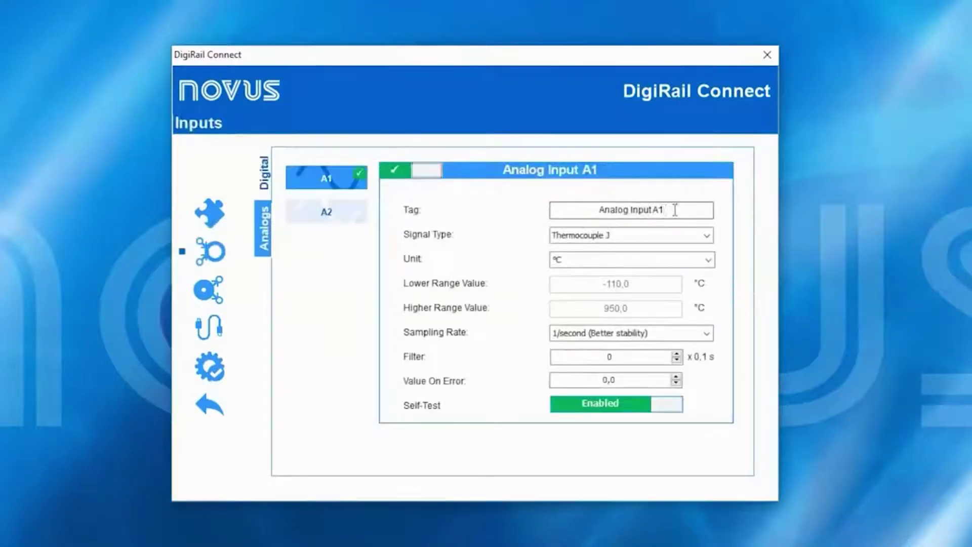
left_click_drag(661, 210, 545, 215)
type("A1")
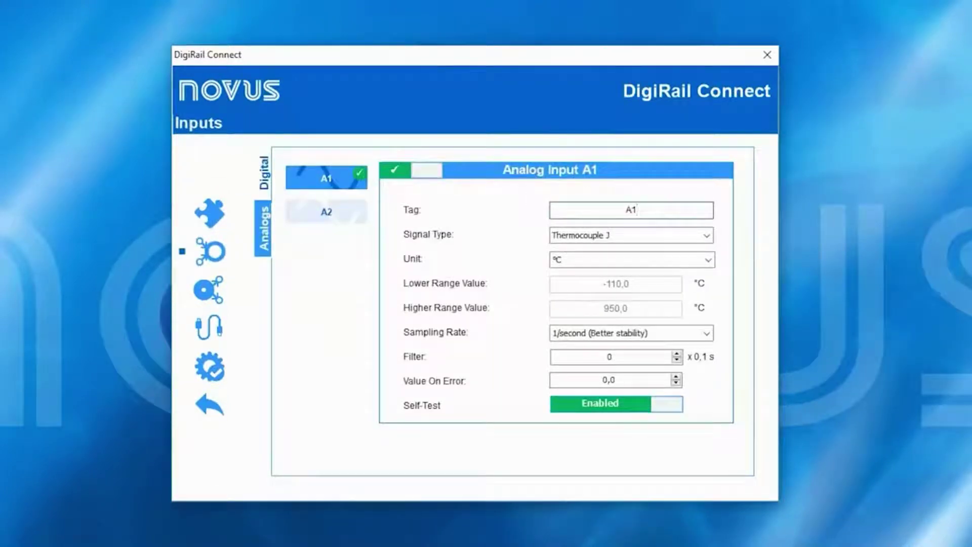
Set analog input A1's signal type to Thermocouple J and its unit to °F.
left_click(706, 235)
scroll(597, 317, "down", 1)
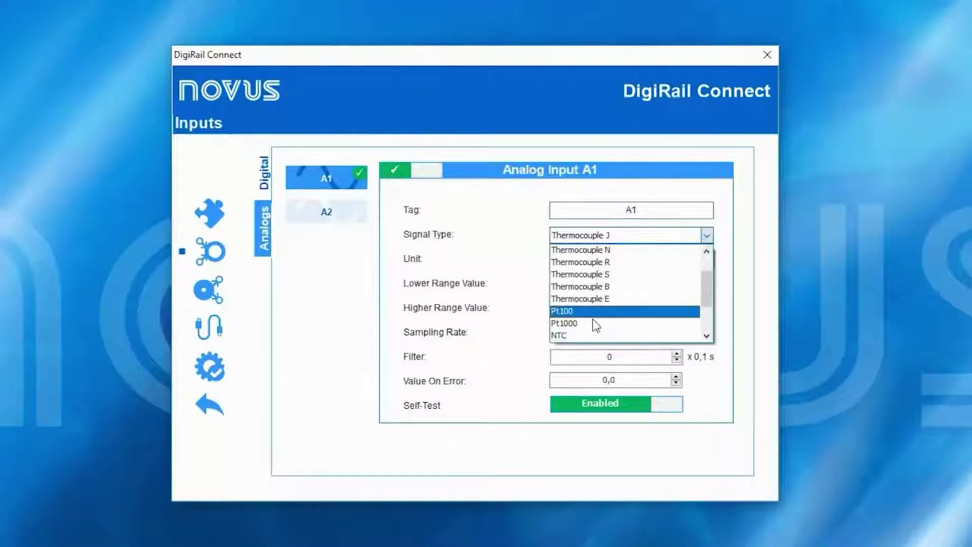
scroll(596, 326, "up", 1)
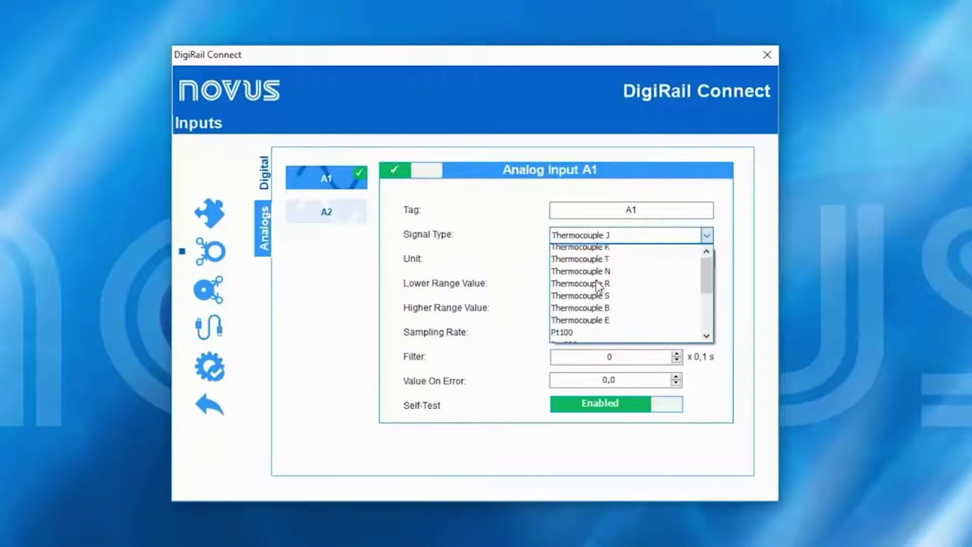
left_click(607, 250)
left_click(608, 259)
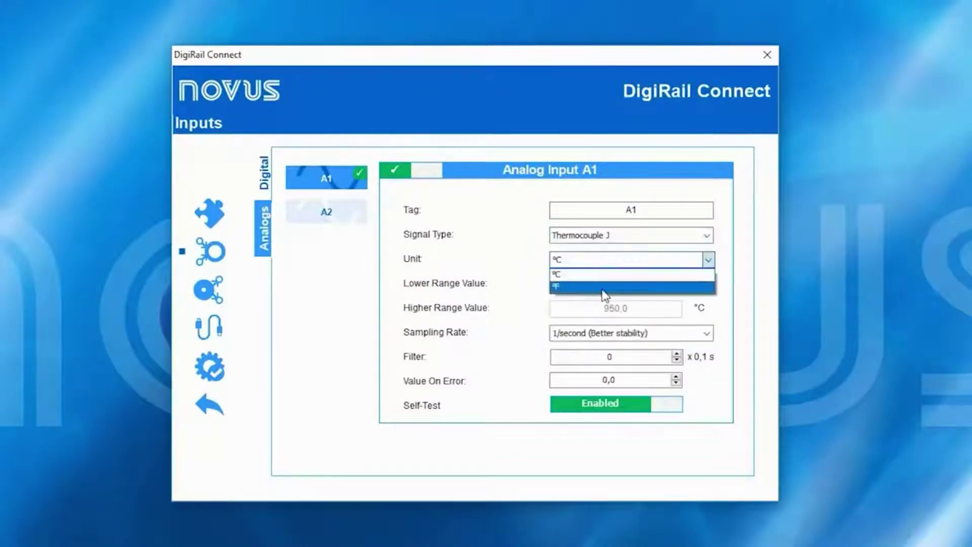
left_click(607, 287)
Give analog input A1 a sampling rate of 1/second (Better stability), a filter of 10 and a value on error of 999.
left_click(615, 335)
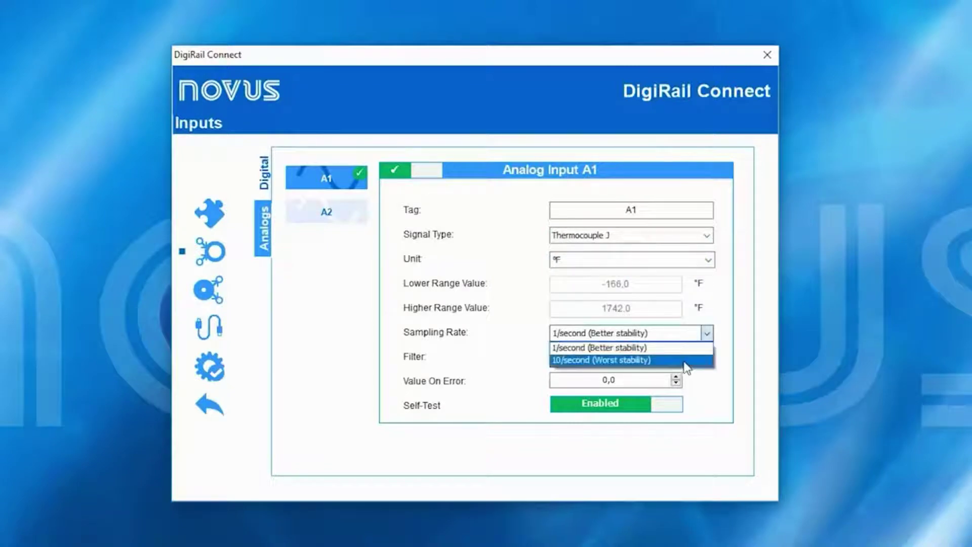
left_click(685, 349)
left_click(614, 357)
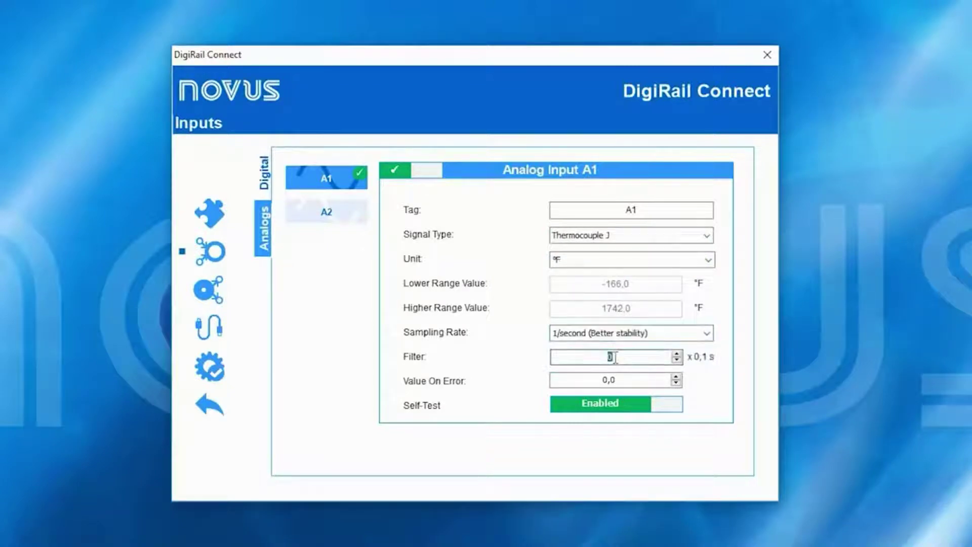
type("10")
left_click(555, 379)
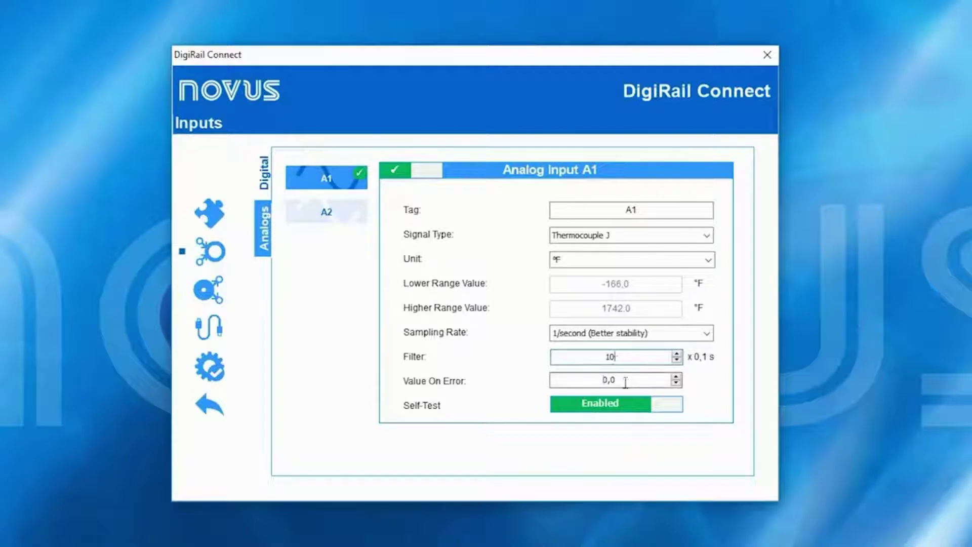
key("shift+End")
type("999")
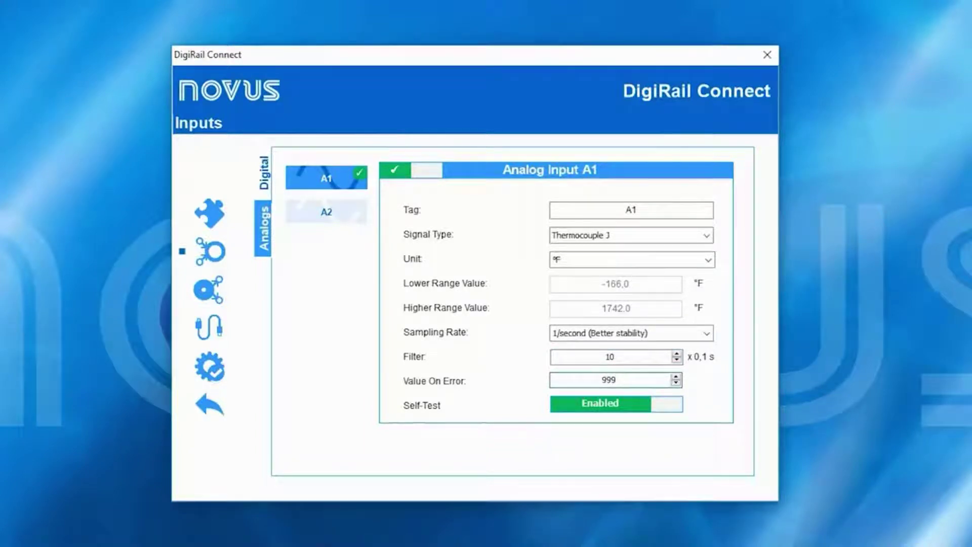
Enable digital input D1 and set its tag to D1.
left_click(200, 253)
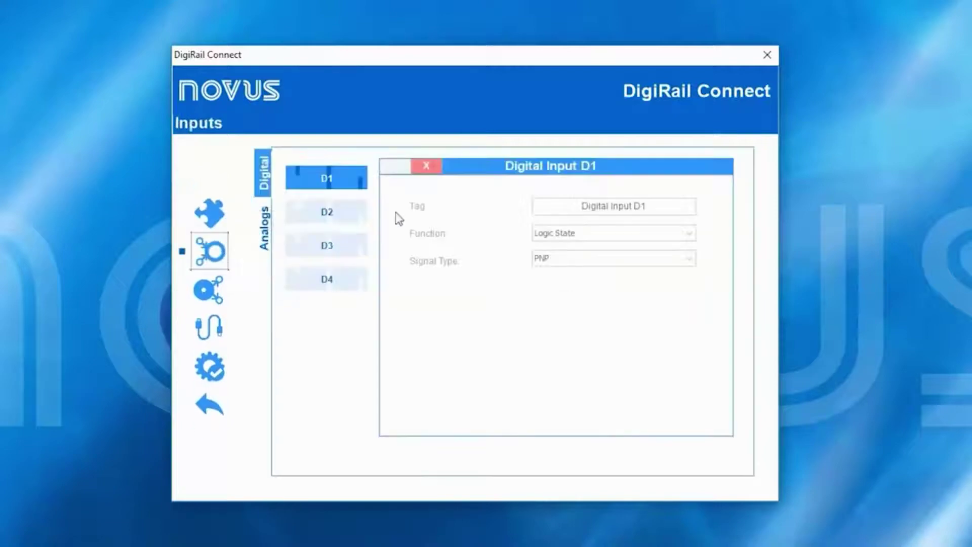
left_click(428, 171)
left_click_drag(654, 206, 573, 206)
type("D1")
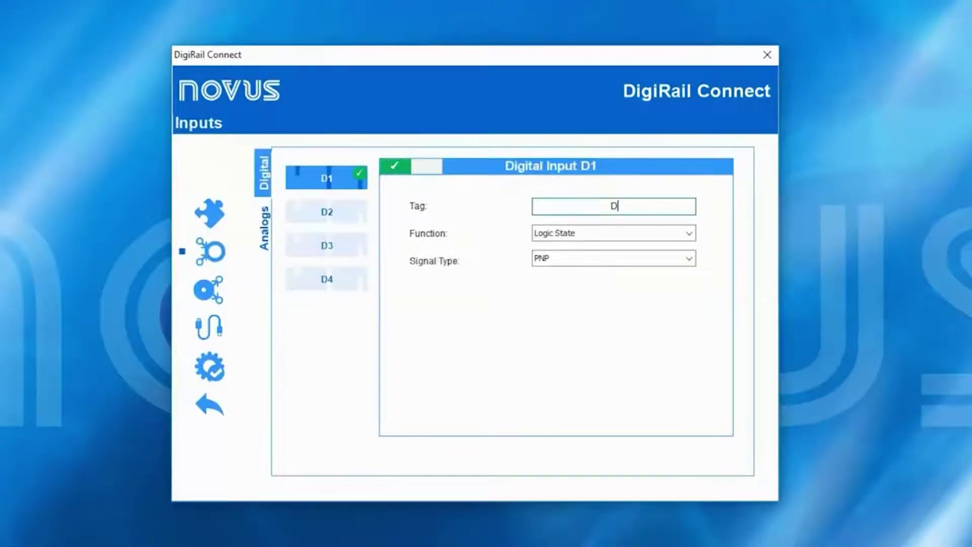
Configure digital input D1 with the Integrator ON/OFF (x 0.1s) function, Dry contact signal type and a 50 ms debounce.
left_click(581, 232)
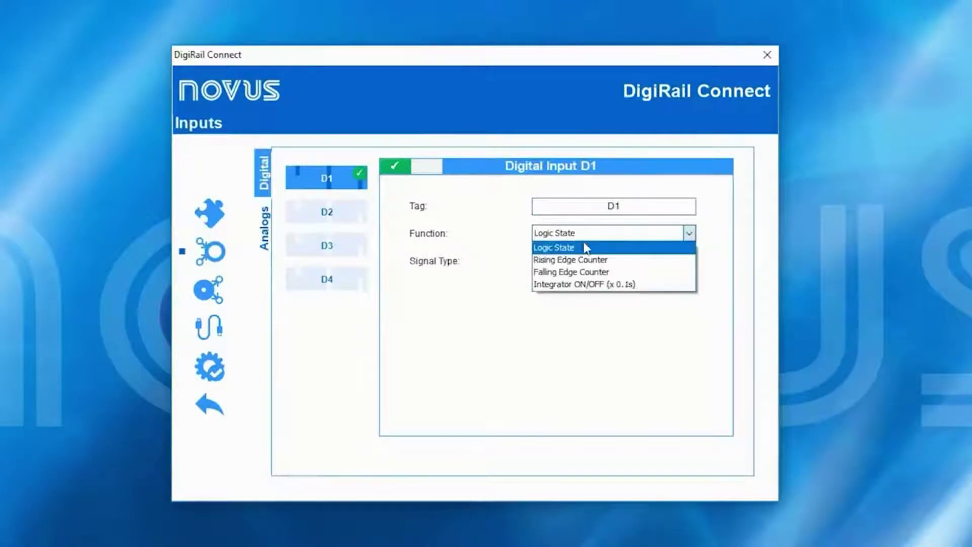
left_click(584, 285)
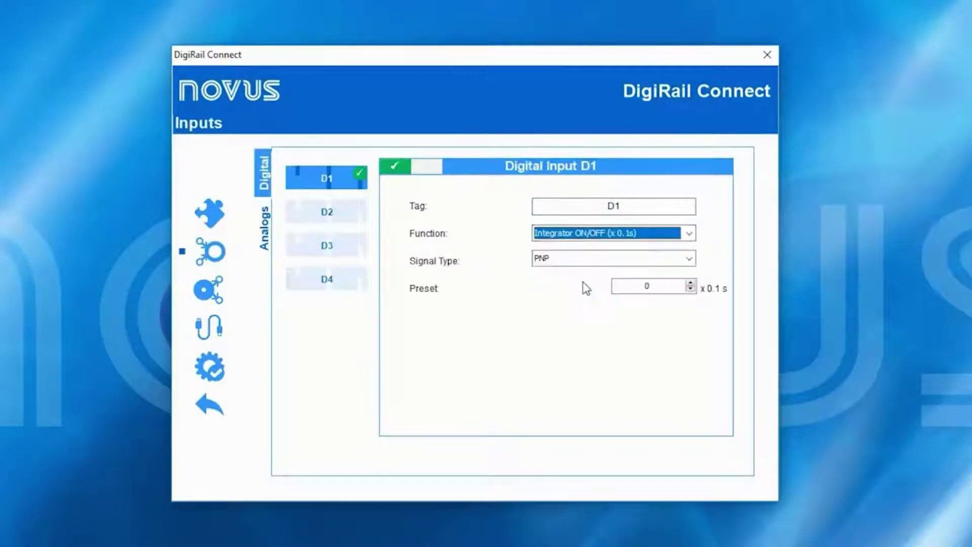
left_click(614, 261)
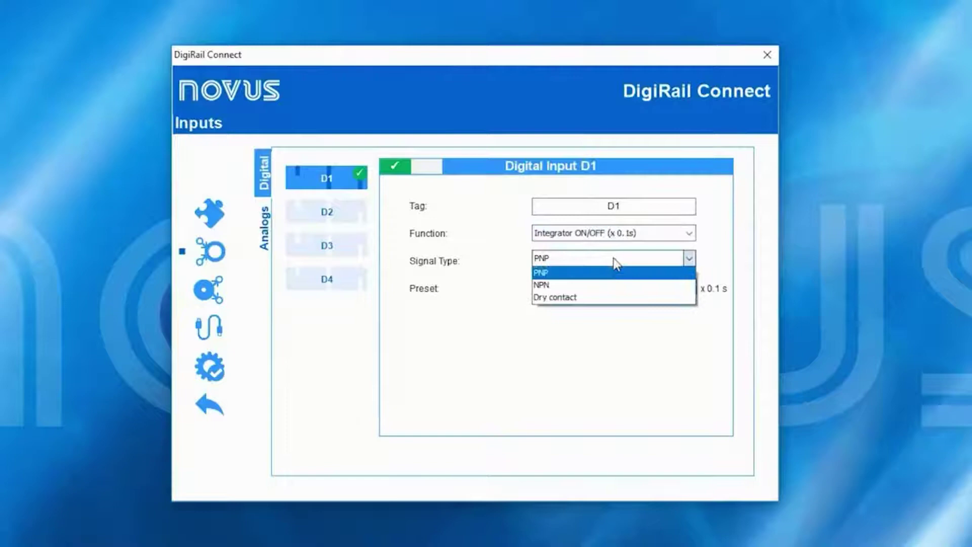
left_click(606, 299)
double_click(656, 289)
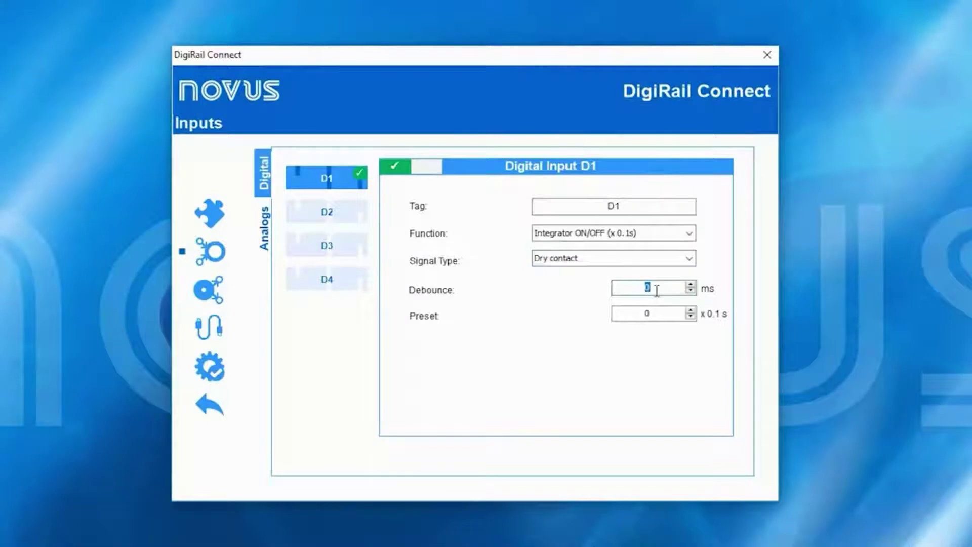
type("50")
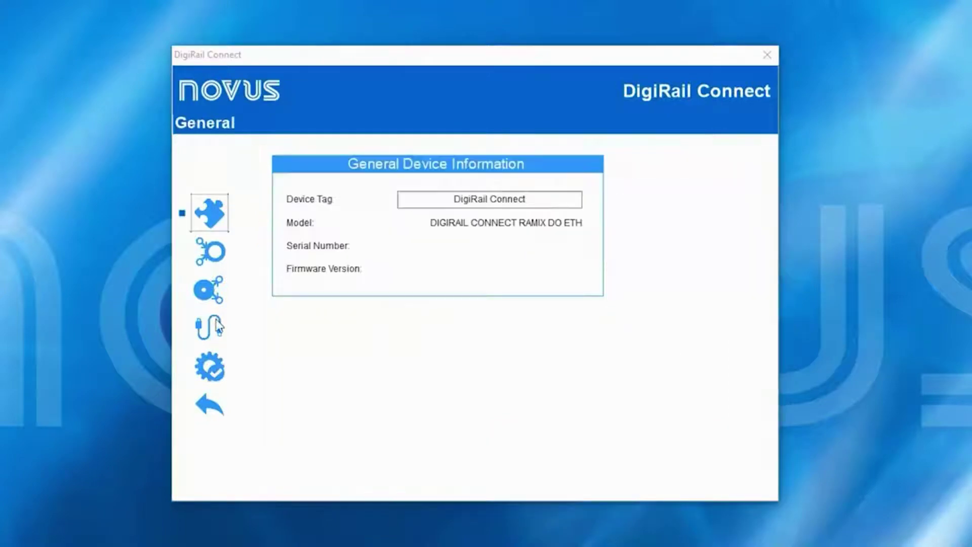
Enable the Ethernet interface in the communication settings with Static address assignment.
left_click(217, 327)
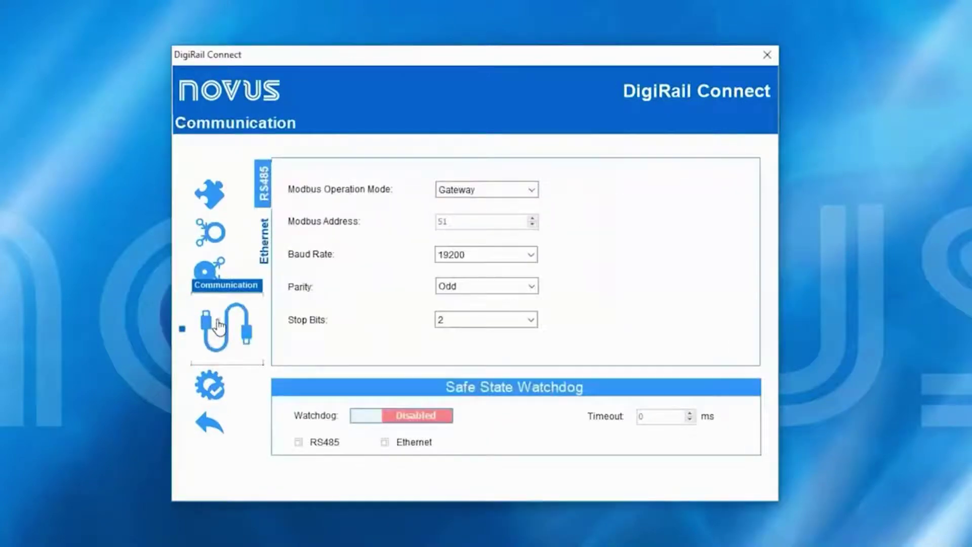
left_click(268, 266)
left_click(481, 182)
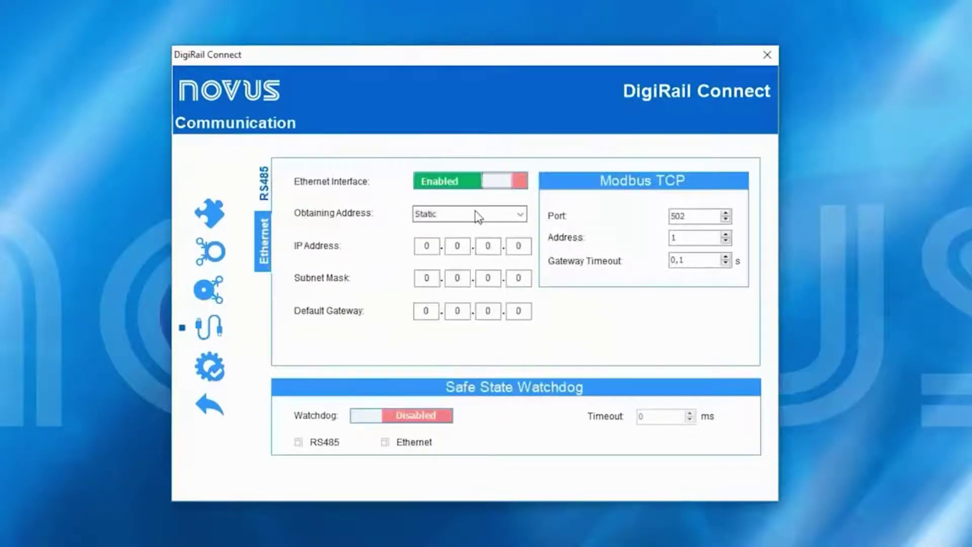
left_click(516, 214)
left_click(470, 226)
Set the Ethernet IP address to 10.1.1.11 and the subnet mask to 255.255.255.0.
double_click(430, 246)
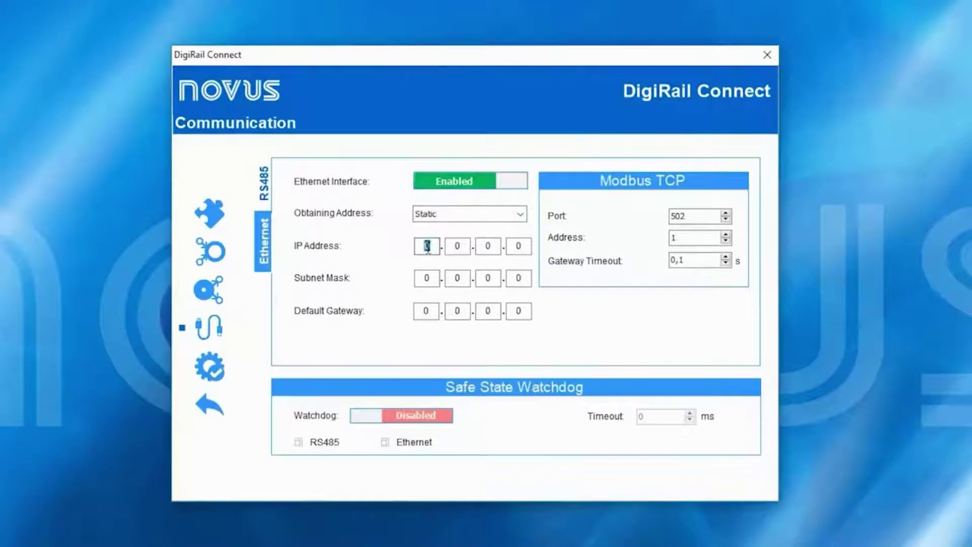
type("10")
double_click(457, 247)
type("1")
double_click(487, 247)
type("1")
double_click(517, 247)
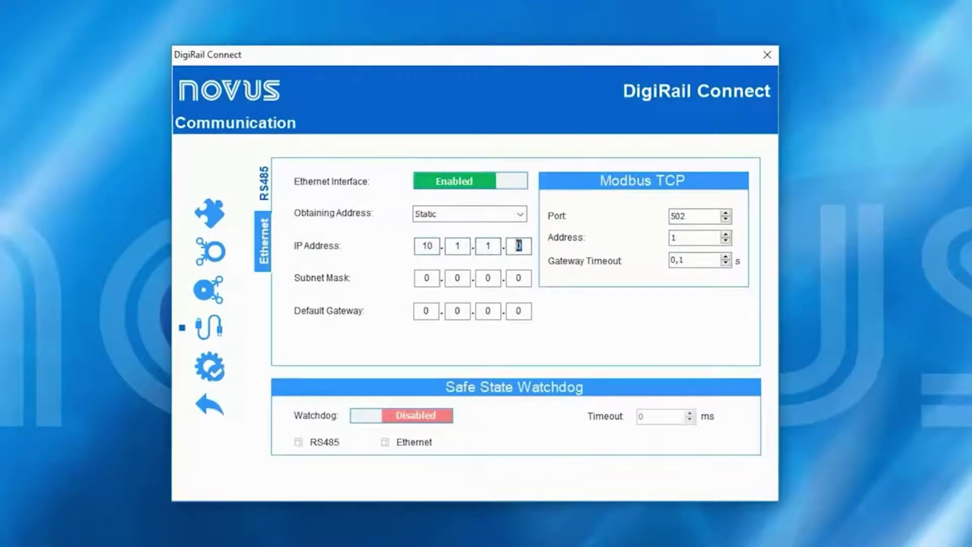
type("11")
double_click(425, 278)
type("255255255")
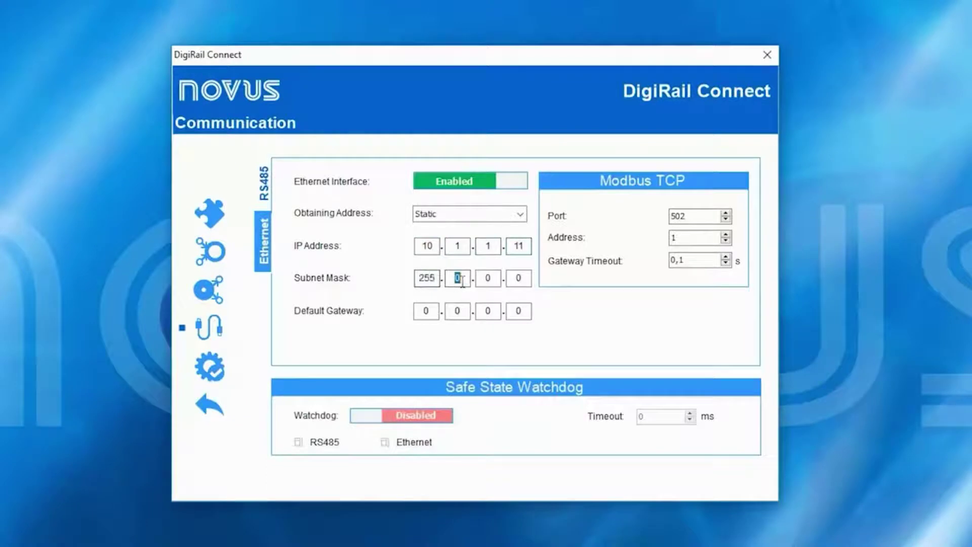
Set the Ethernet default gateway to 10.1.1.1.
double_click(426, 310)
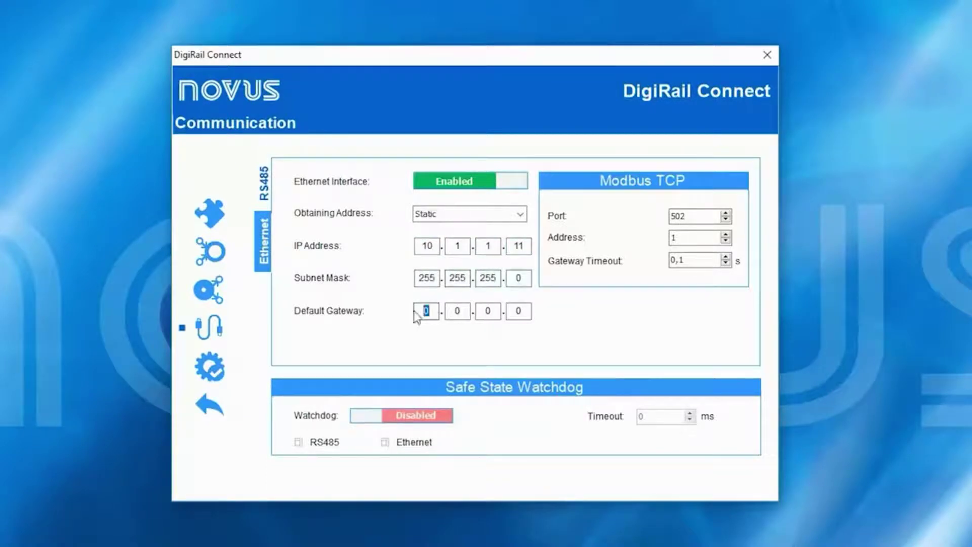
type("10")
double_click(455, 311)
type("1")
double_click(487, 310)
type("1")
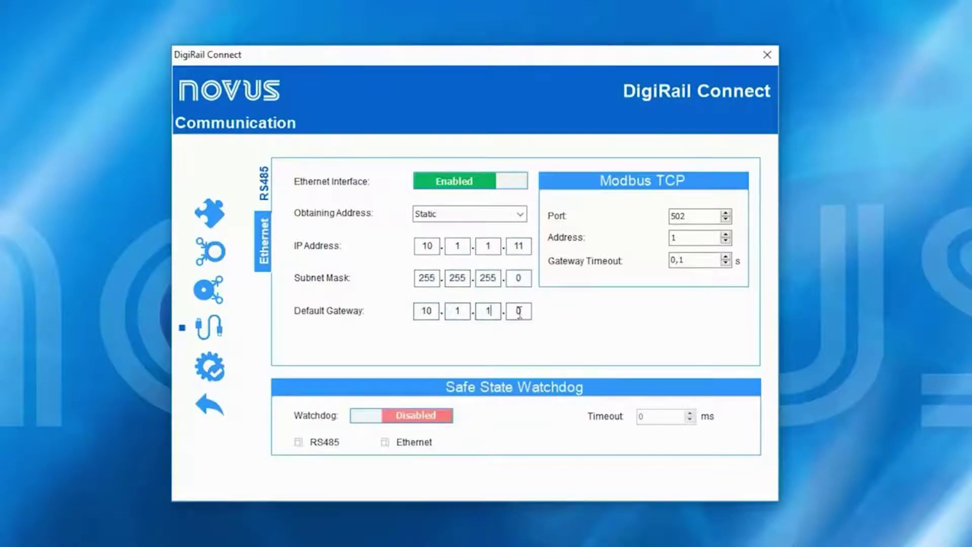
double_click(517, 310)
type("1")
Set the Modbus TCP address to 51, keeping port 502 and the 0,1 s gateway timeout.
double_click(710, 217)
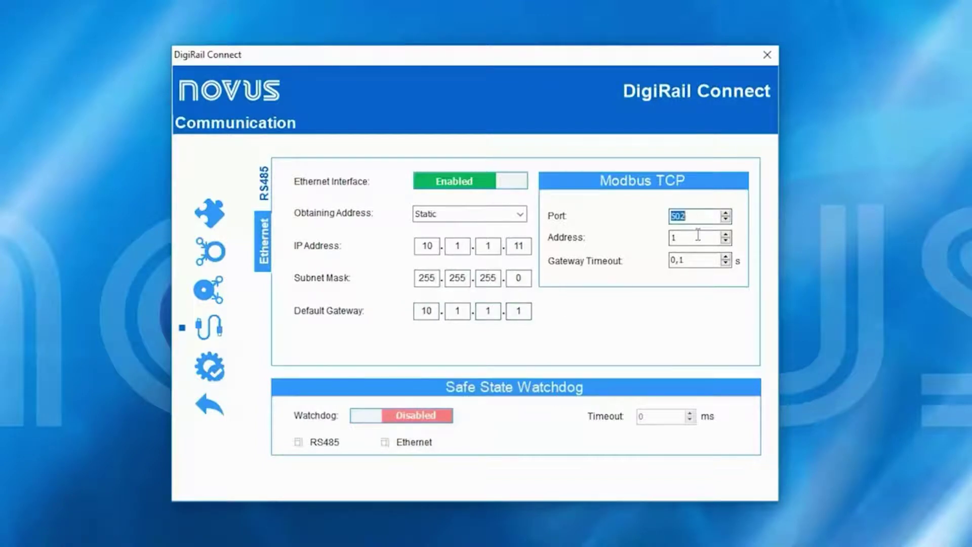
double_click(698, 237)
type("51")
double_click(694, 261)
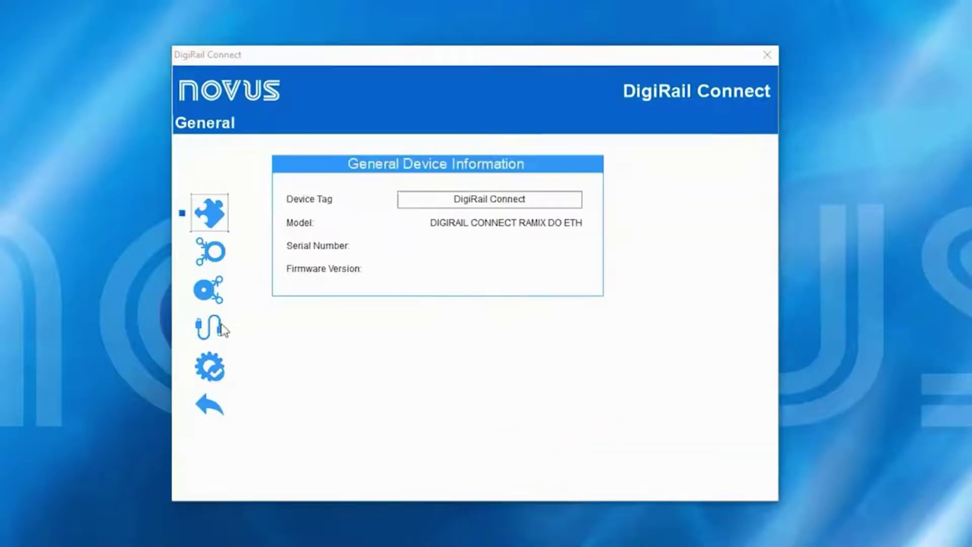
Enable the safe state watchdog in the communication settings and toggle its RS485 and Ethernet options.
left_click(221, 328)
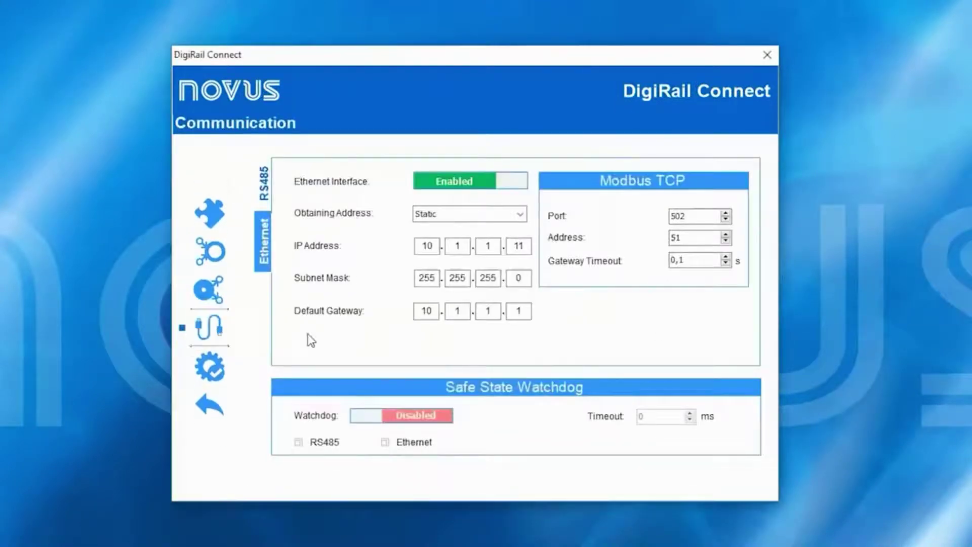
left_click(405, 416)
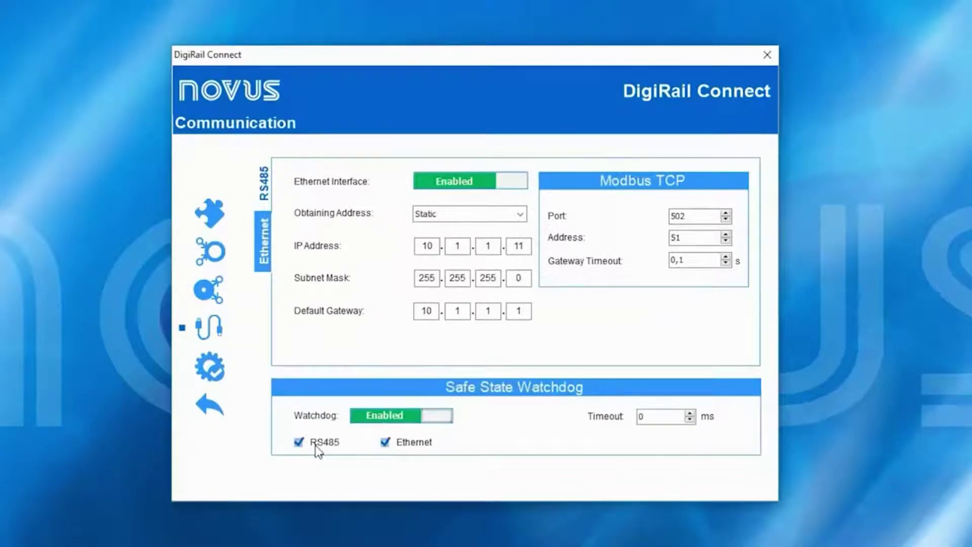
left_click(299, 445)
left_click(385, 443)
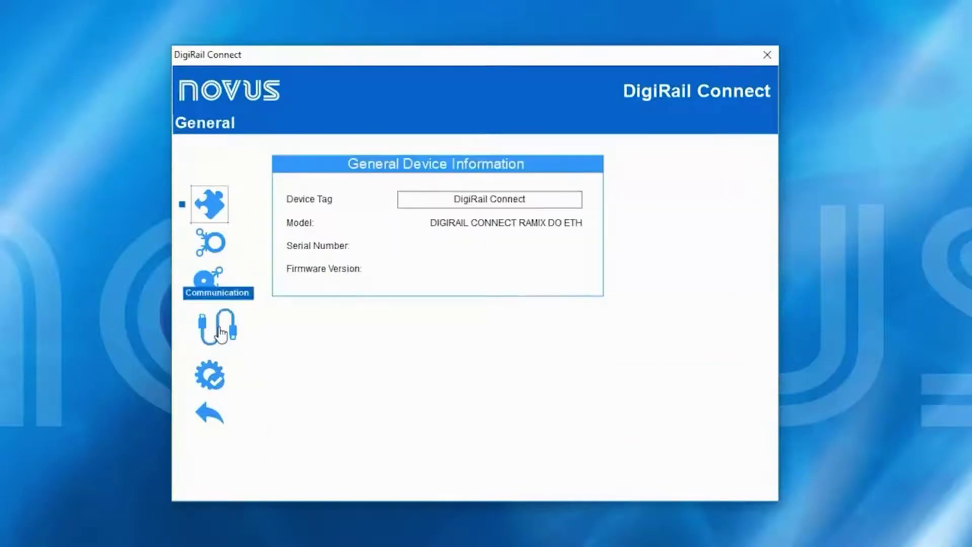
Set the RS485 communication to Modbus address 51, baud rate 19200 and Odd parity.
left_click(209, 326)
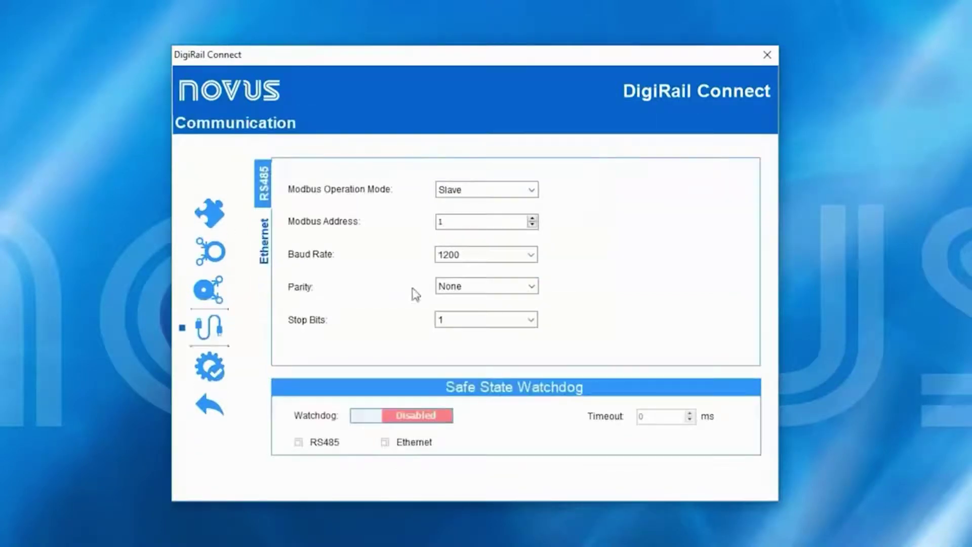
double_click(517, 221)
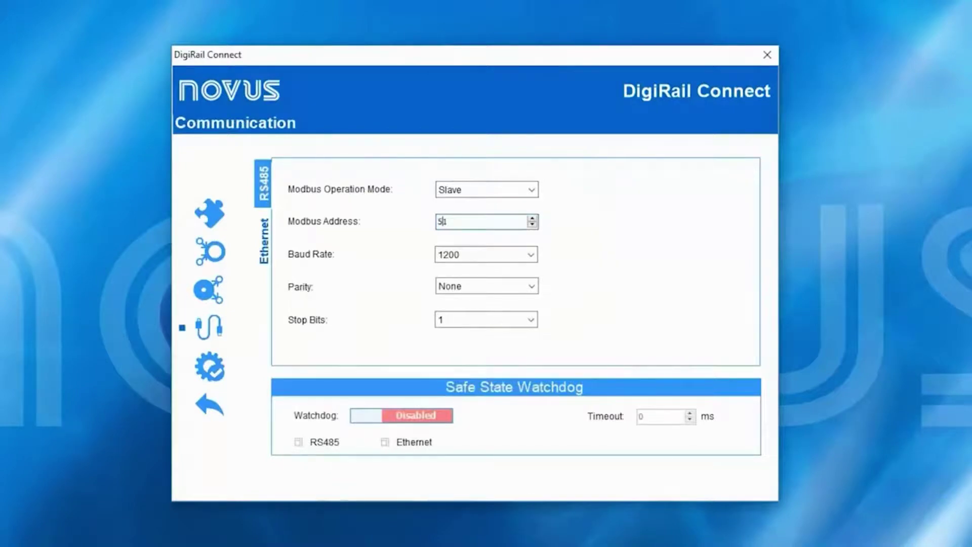
left_click(509, 265)
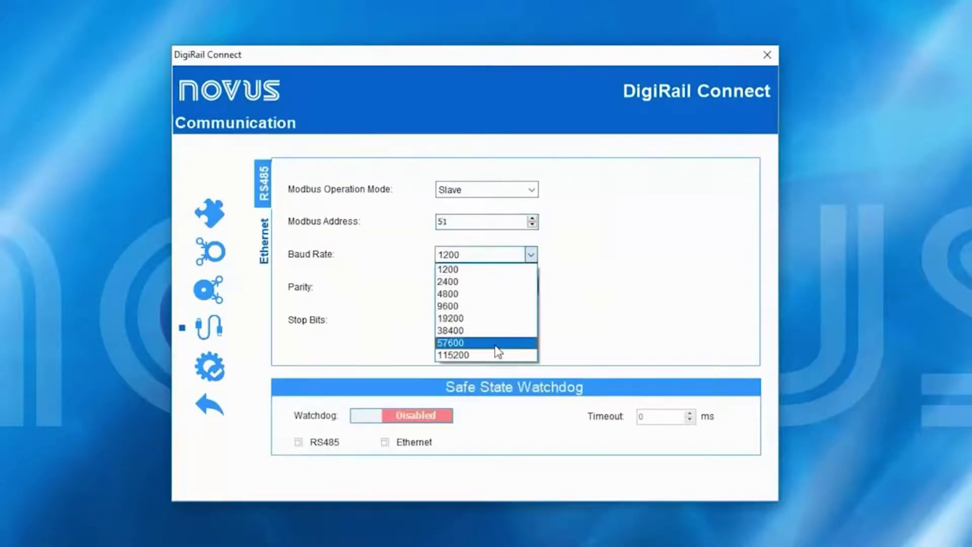
left_click(491, 321)
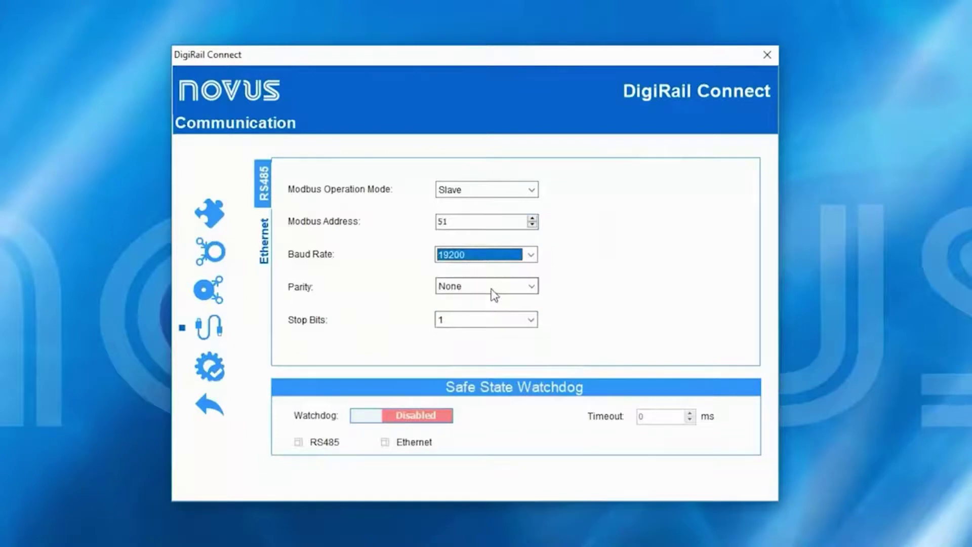
left_click(494, 290)
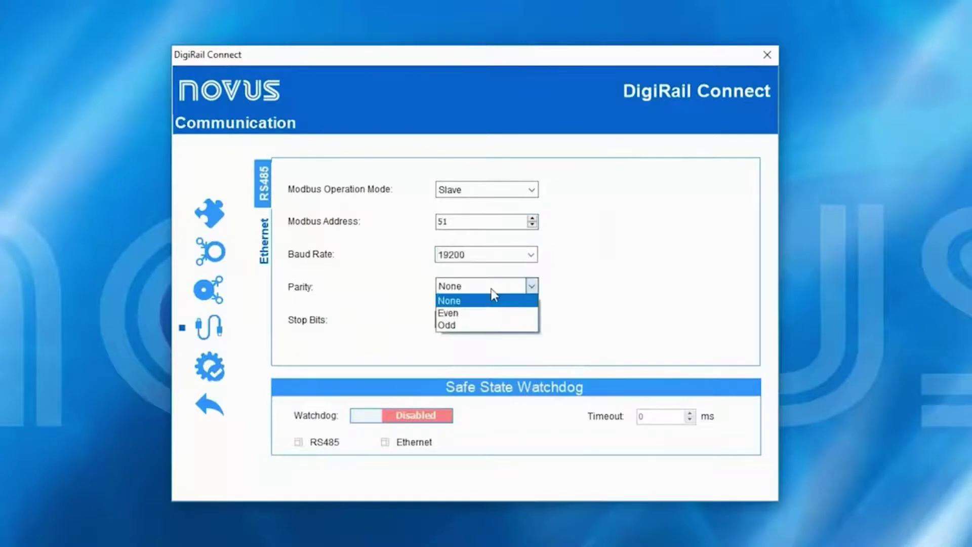
left_click(490, 327)
Set the RS485 stop bits to 2 and choose Gateway as the Modbus operation mode.
left_click(487, 322)
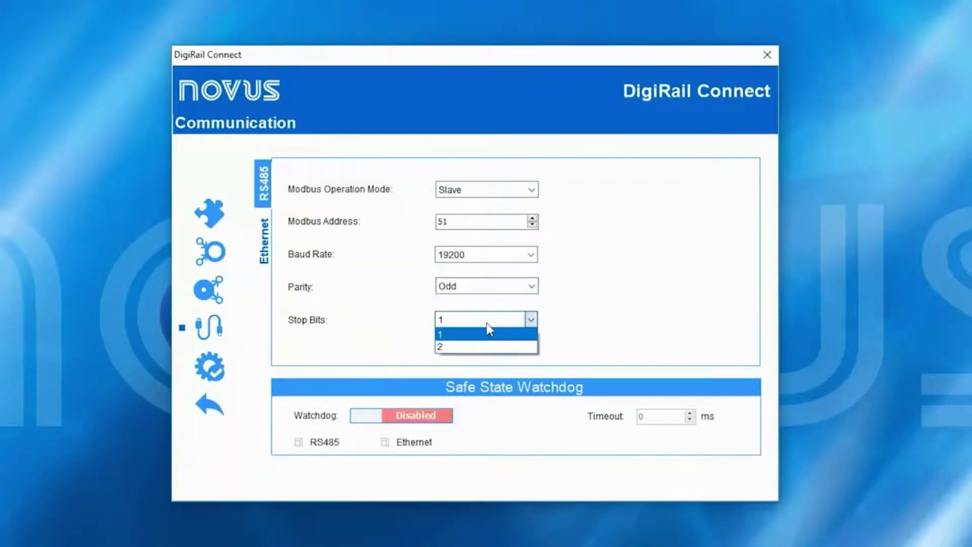
left_click(482, 348)
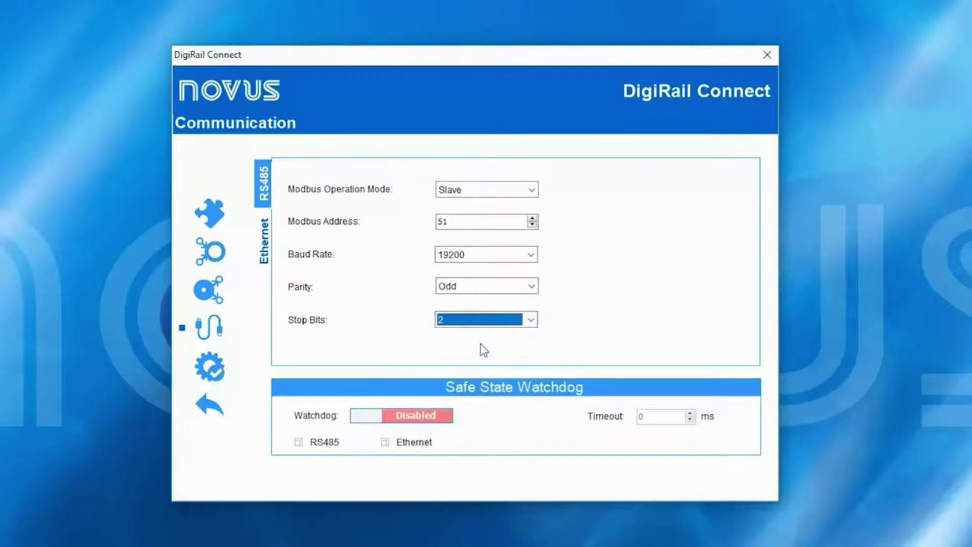
left_click(533, 192)
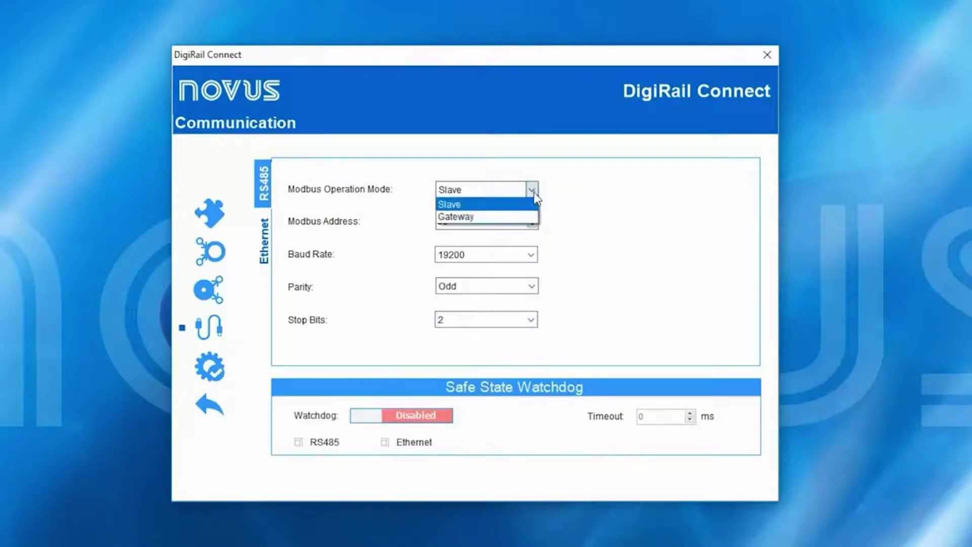
left_click(525, 217)
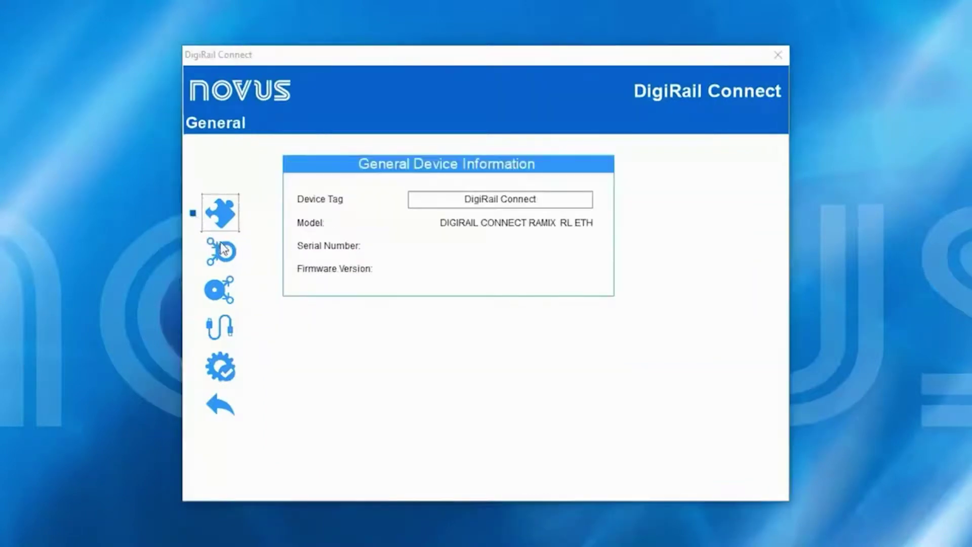
Enable relay output RL1 and set its tag to RL1.
left_click(225, 289)
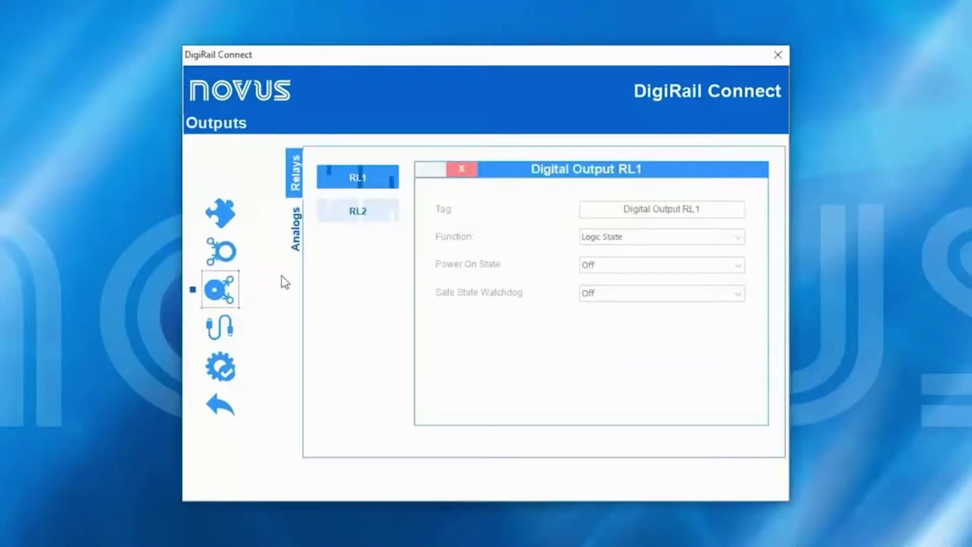
left_click(463, 171)
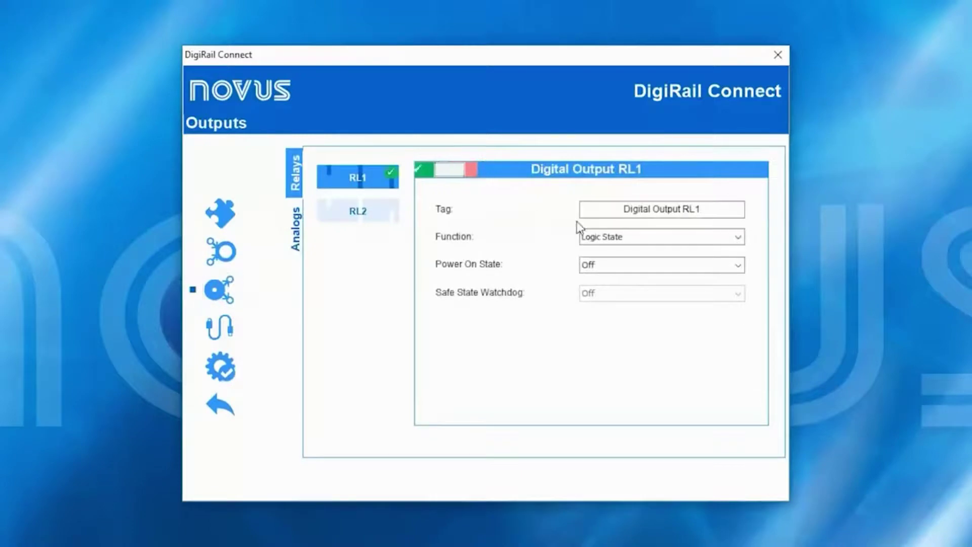
left_click(709, 207)
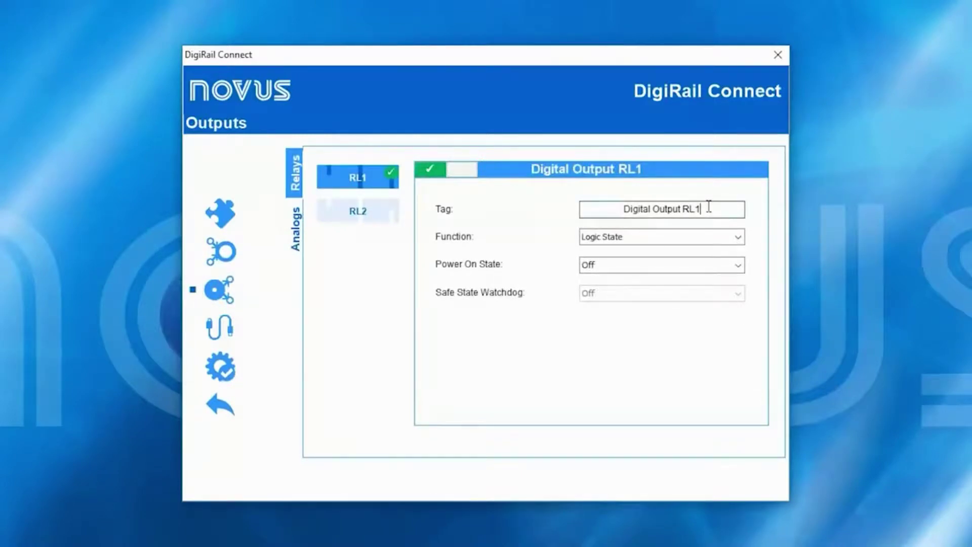
left_click_drag(709, 208, 547, 207)
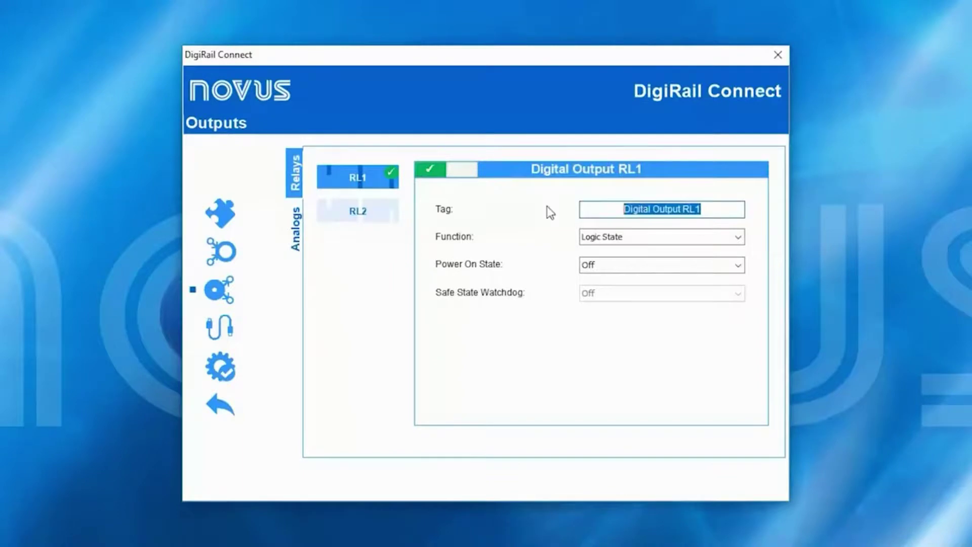
type("RL1")
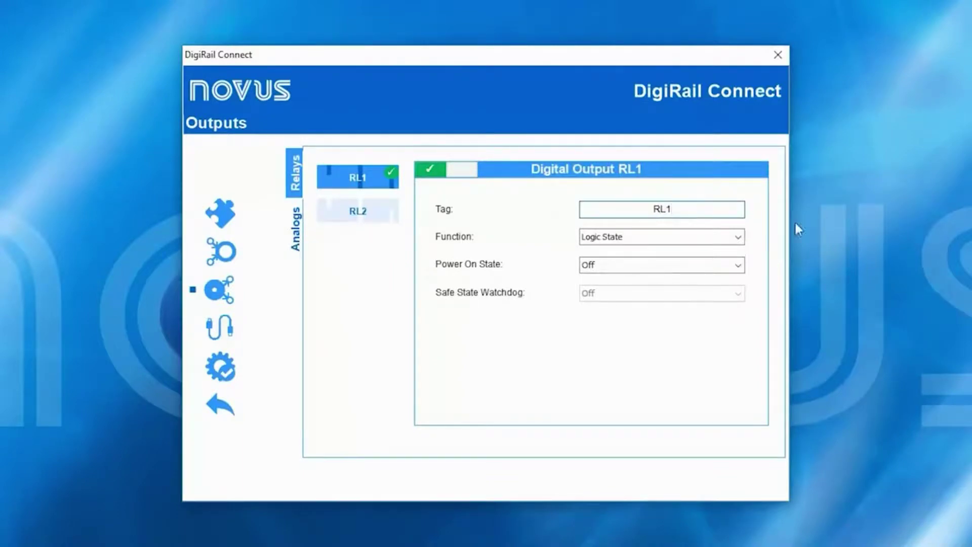
Set relay RL1's function to Logic State and its power on state to Last Valid State.
left_click(729, 242)
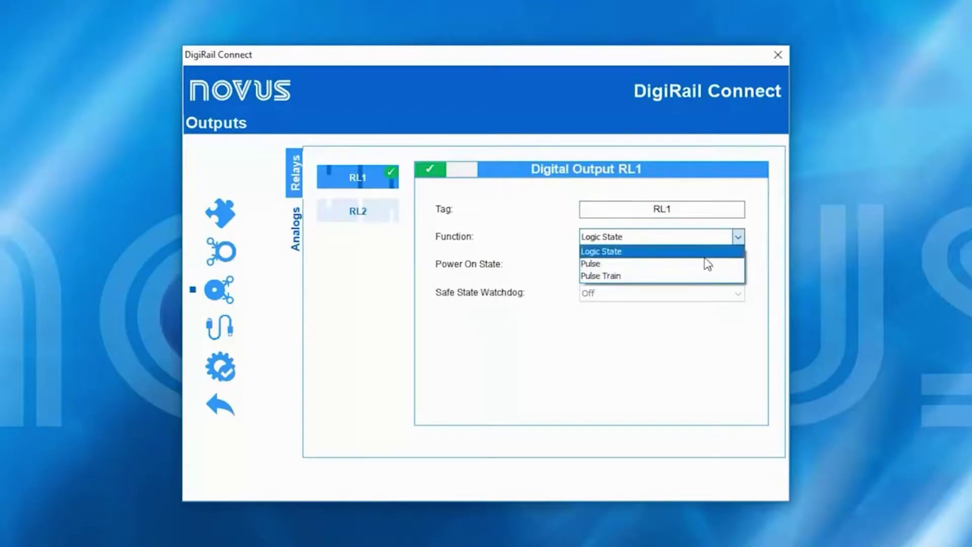
left_click(706, 254)
left_click(696, 269)
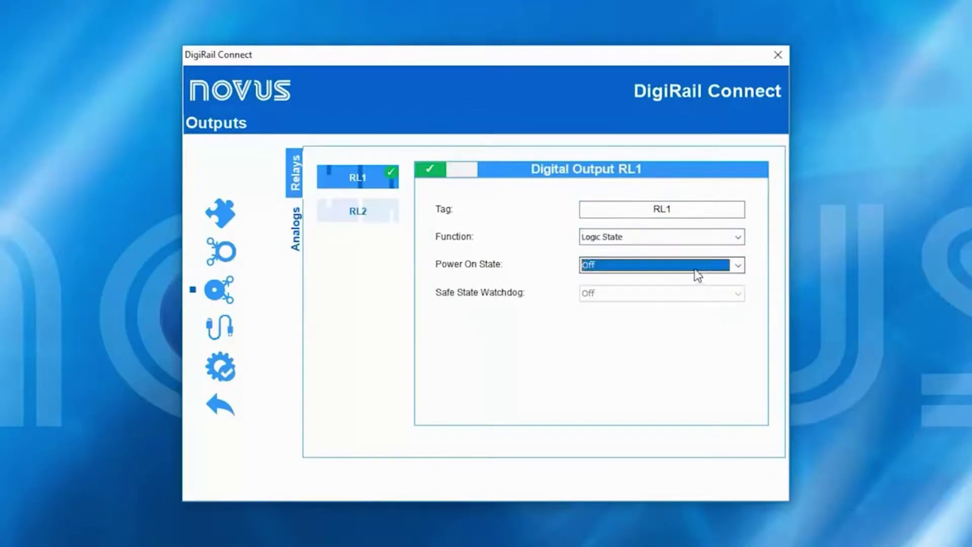
left_click(687, 305)
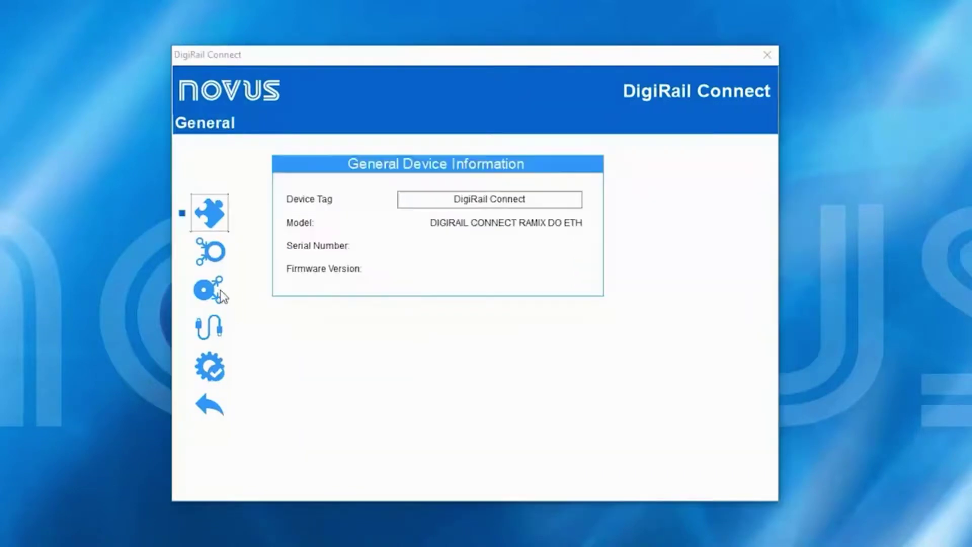
Enable analog output O1 and set its tag to O1.
left_click(222, 298)
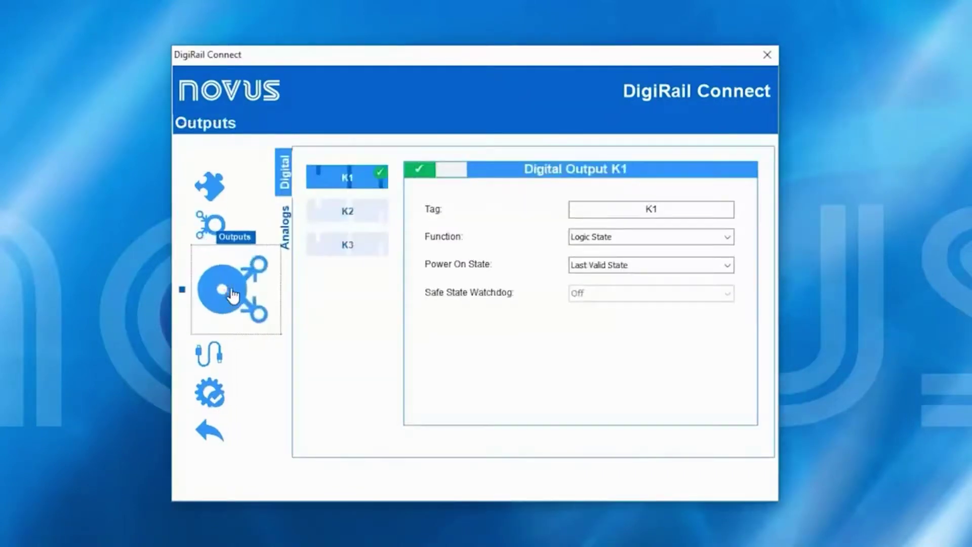
left_click(289, 251)
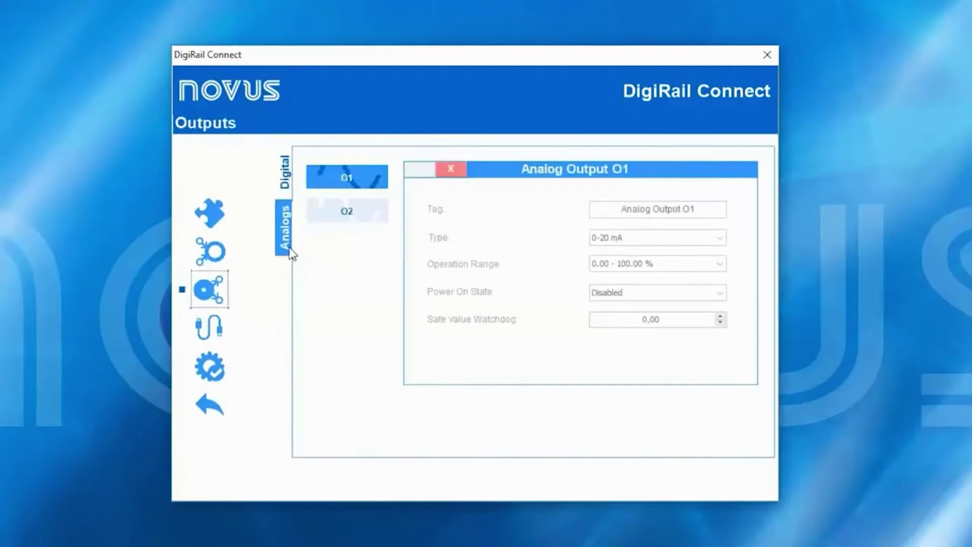
left_click(451, 173)
left_click_drag(700, 210, 618, 209)
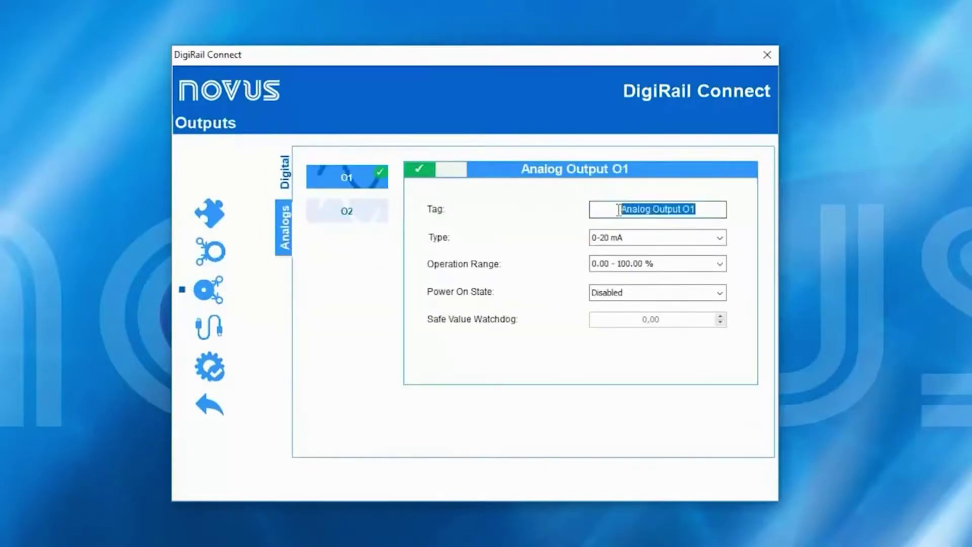
type("O1")
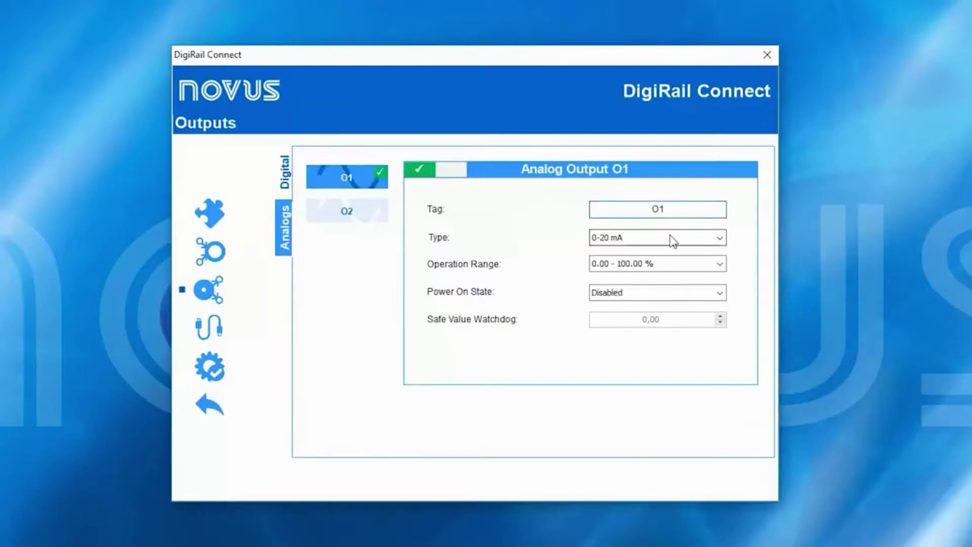
Configure analog output O1 as 4-20 mA with operation range 0 - 32000 and power on state Last valid.
left_click(671, 238)
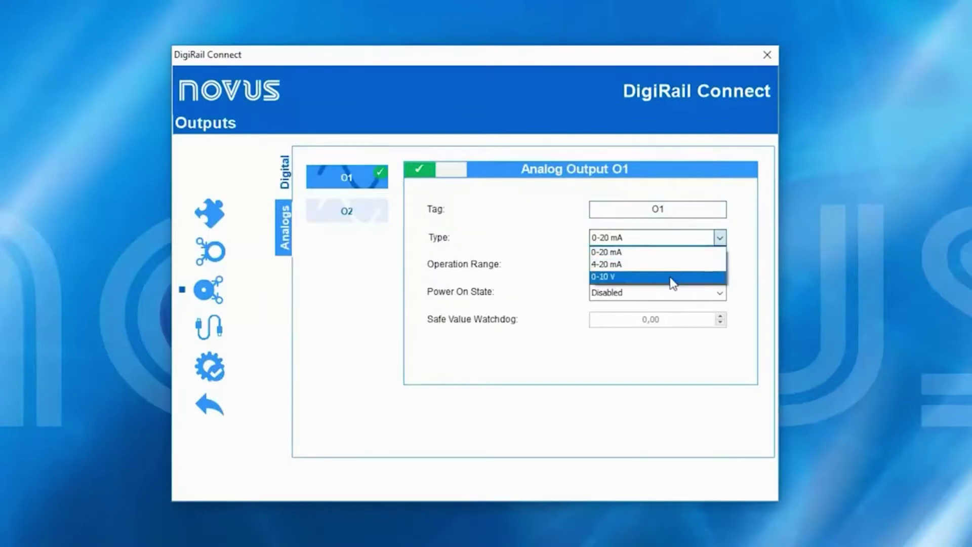
left_click(680, 265)
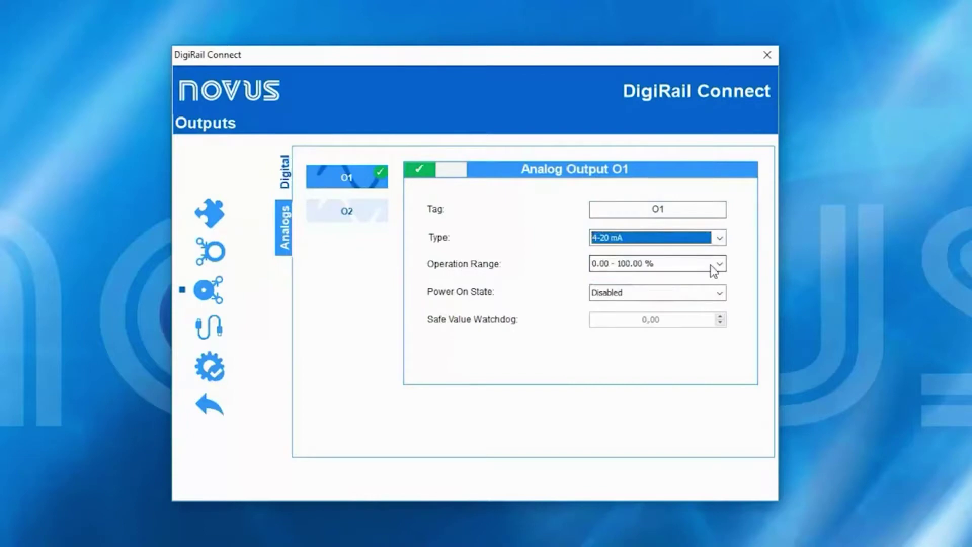
left_click(710, 269)
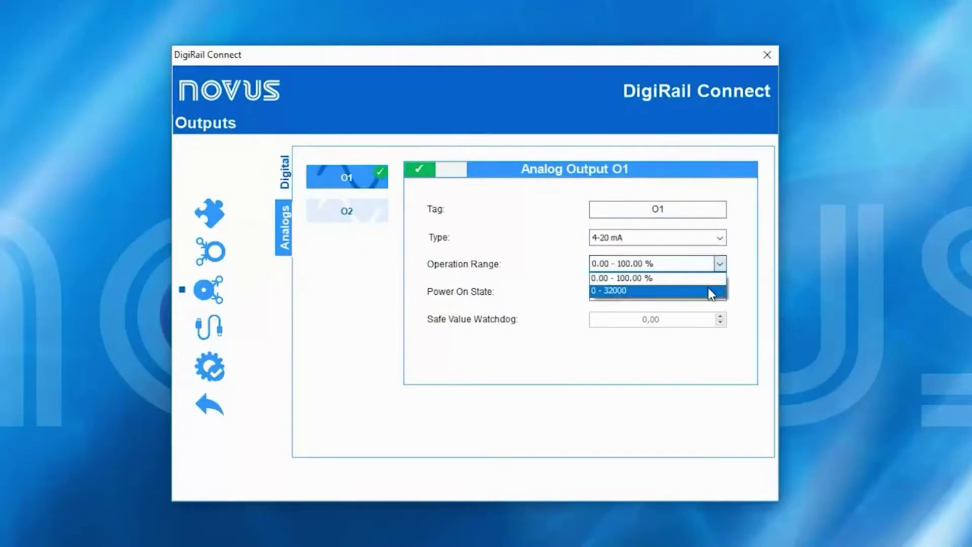
left_click(712, 291)
left_click(710, 294)
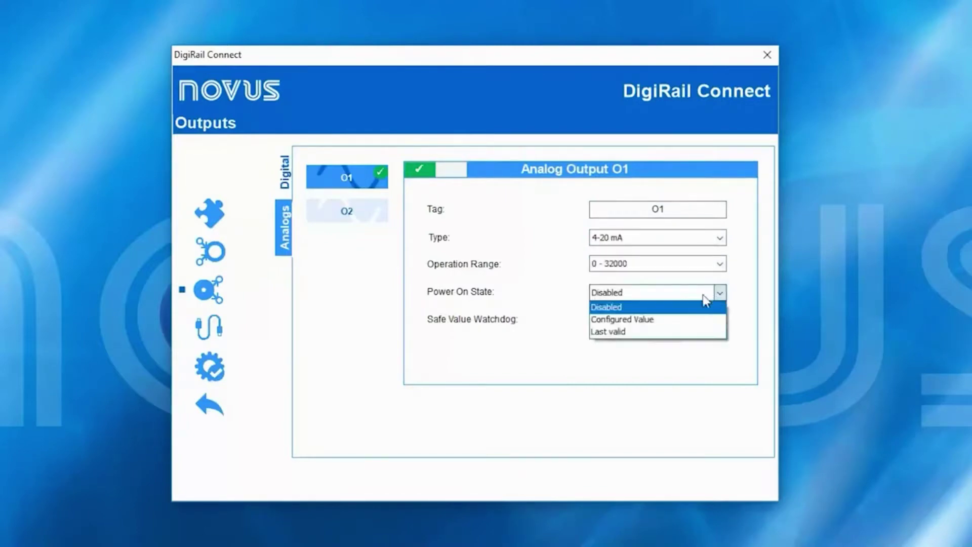
left_click(689, 334)
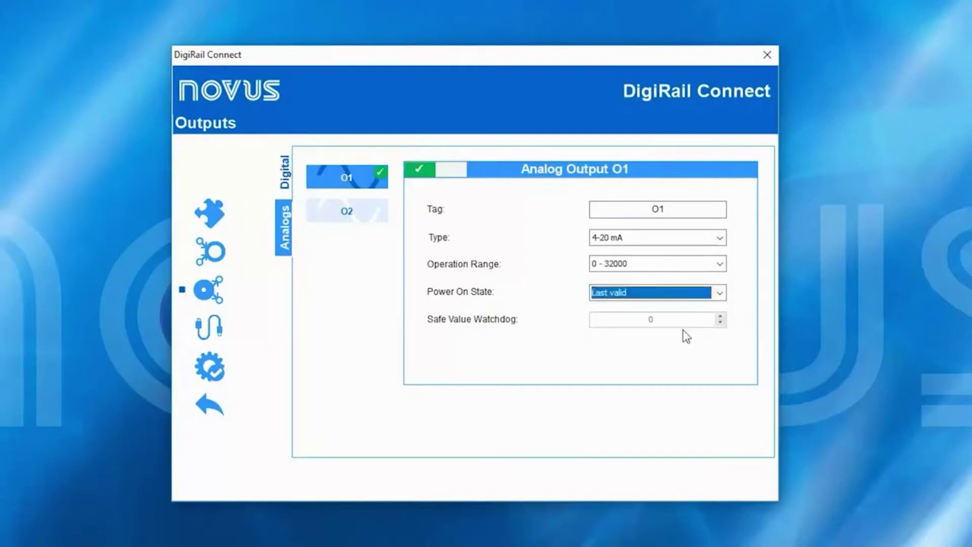
Enable digital output K1 in the outputs settings and set its tag to K1.
left_click(209, 212)
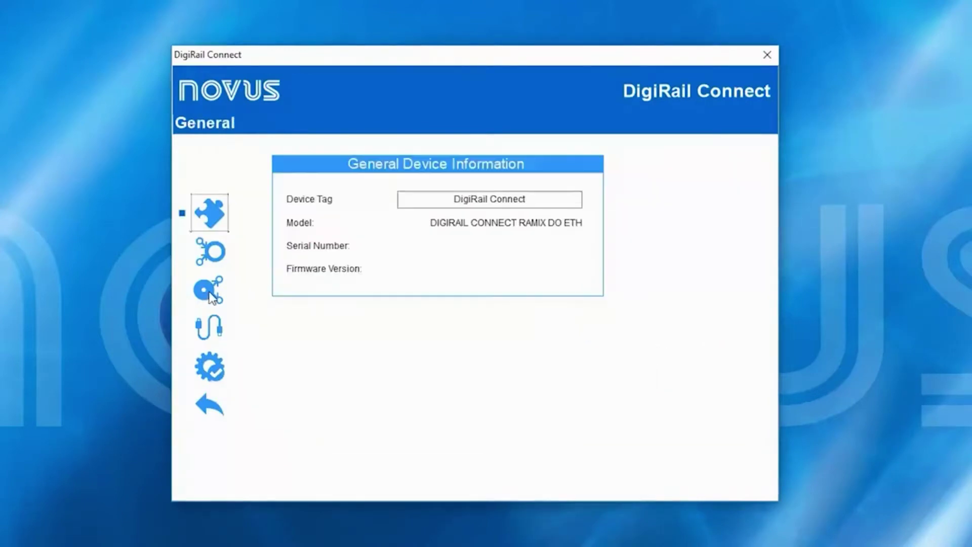
left_click(210, 295)
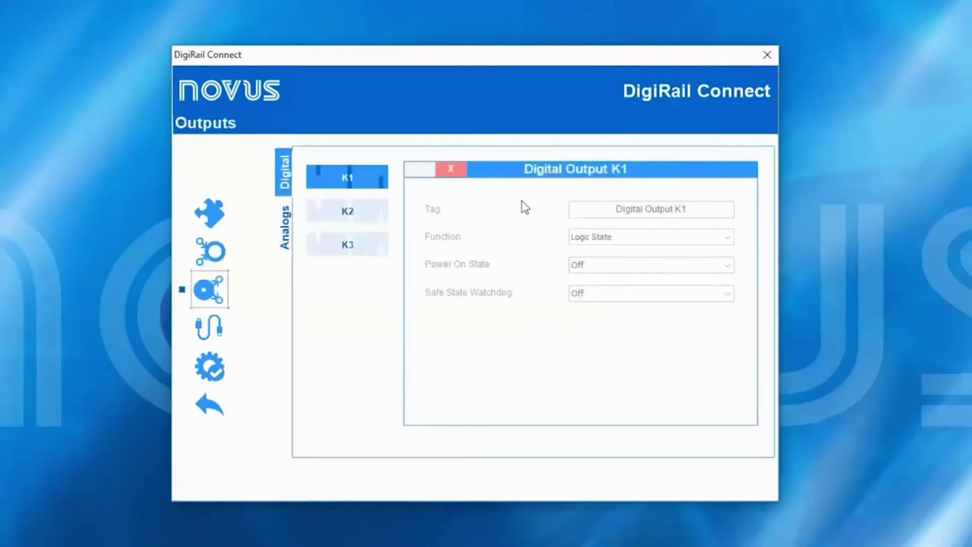
left_click(459, 172)
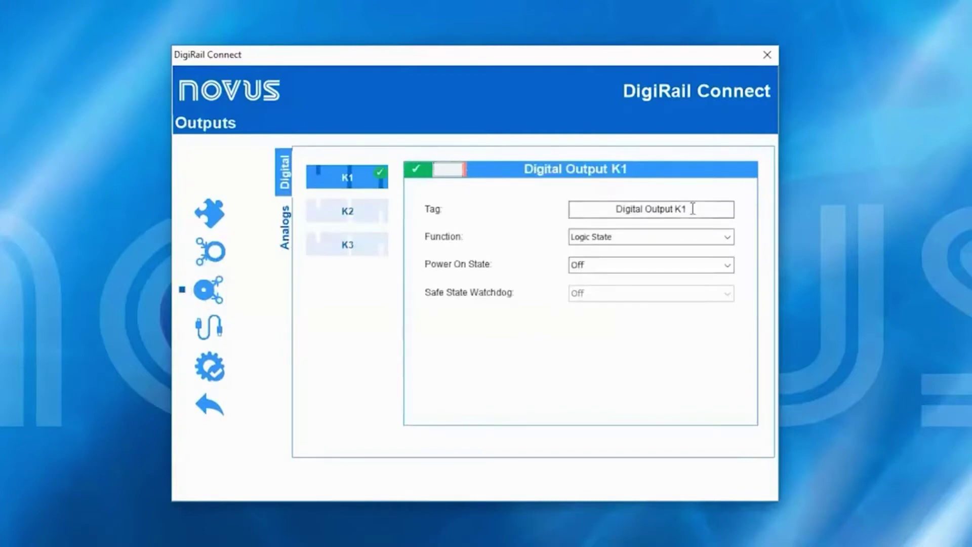
left_click_drag(698, 209, 607, 209)
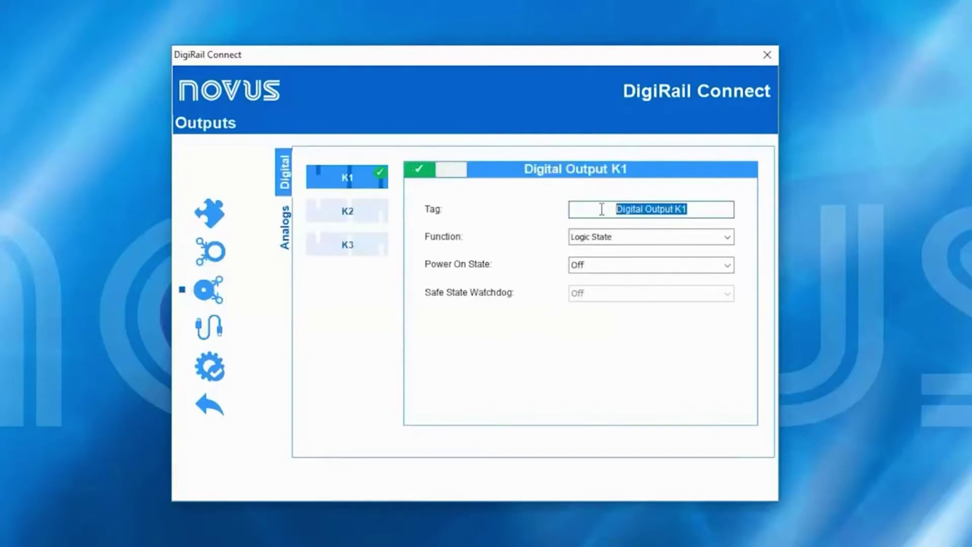
type("K")
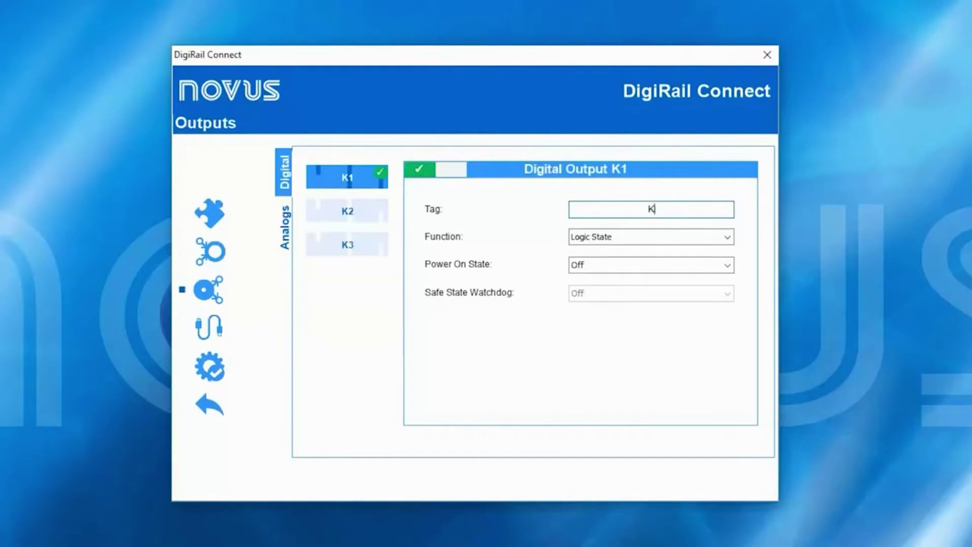
type("1")
Set digital output K1's function to Logic State and its power on state to Last Valid State.
left_click(636, 237)
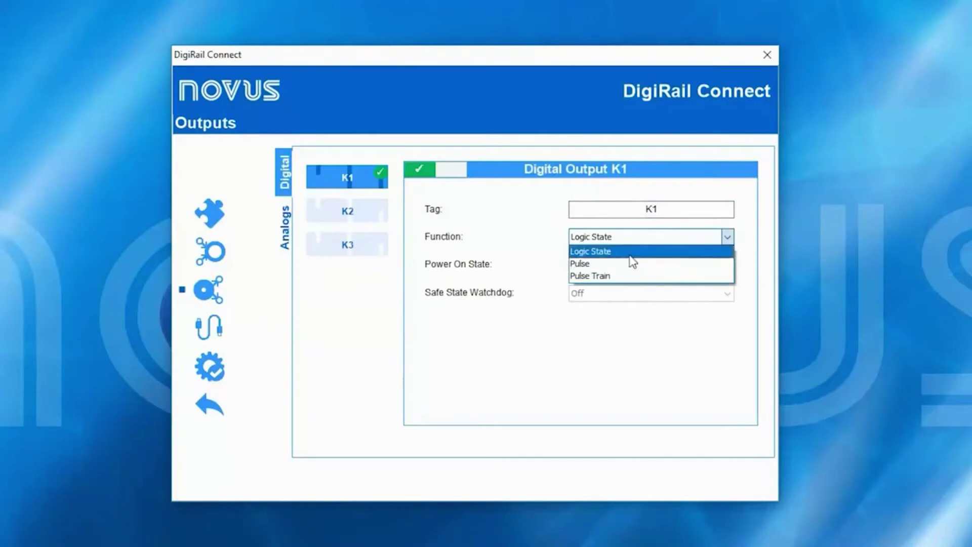
left_click(630, 257)
left_click(627, 263)
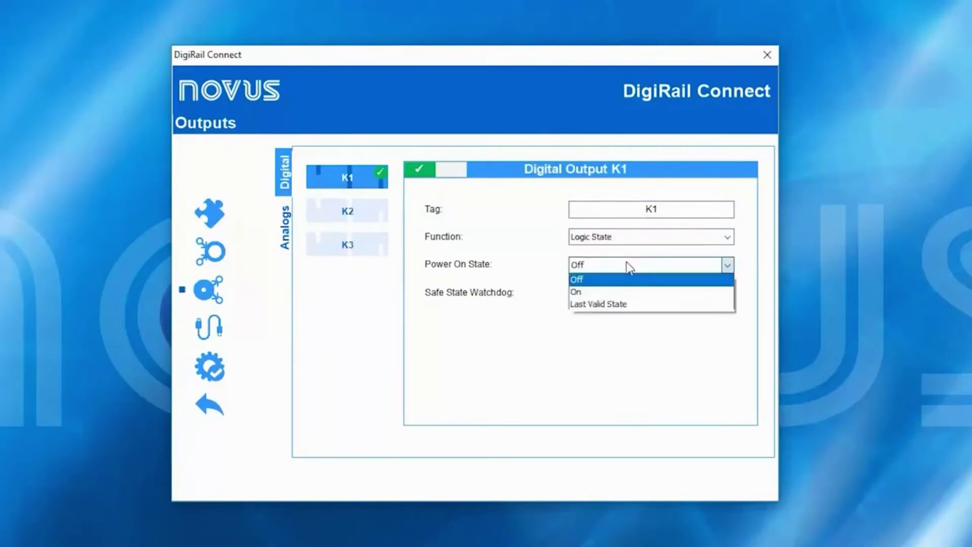
left_click(615, 305)
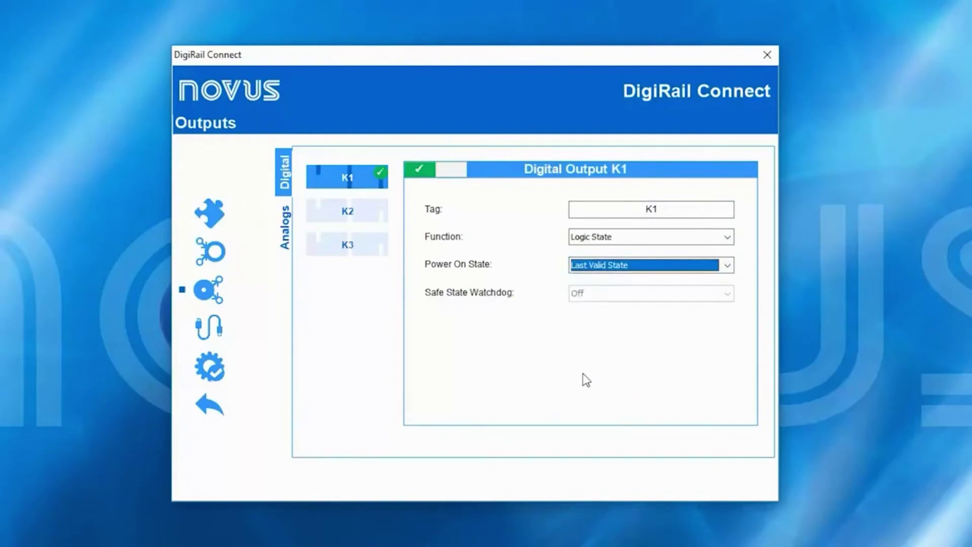